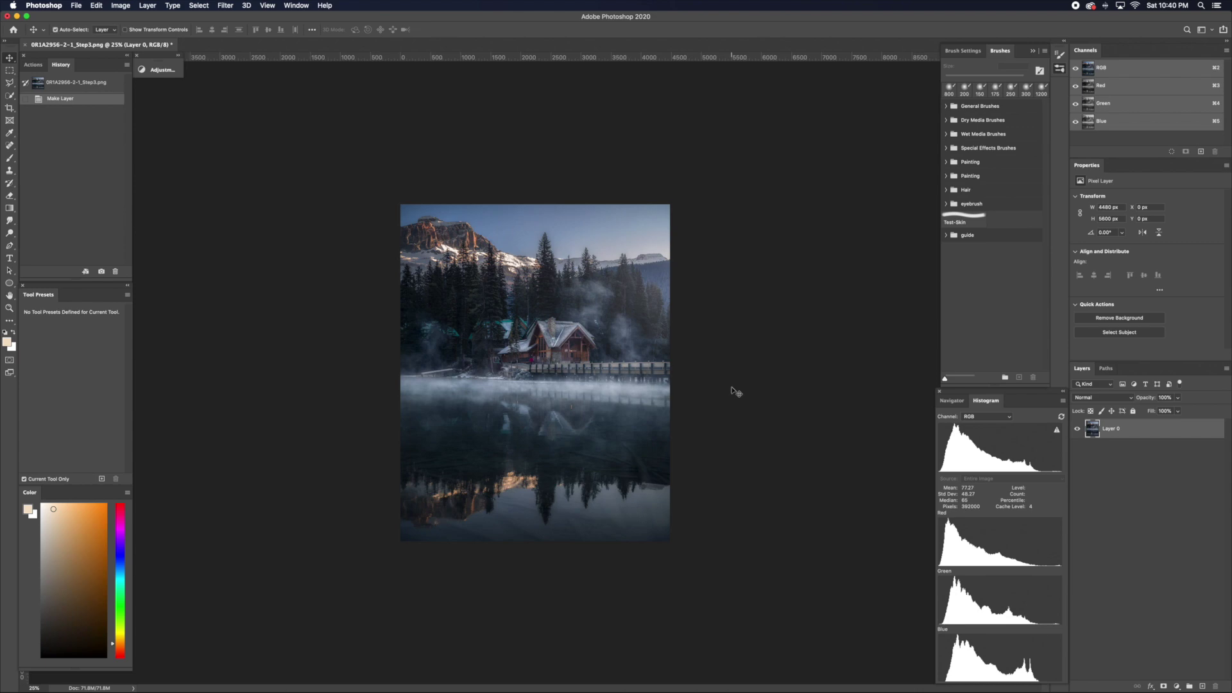
Inspect the photo at 100% and 200% zoom, then fit it back to the window
{"action": "key", "text": "super+1"}
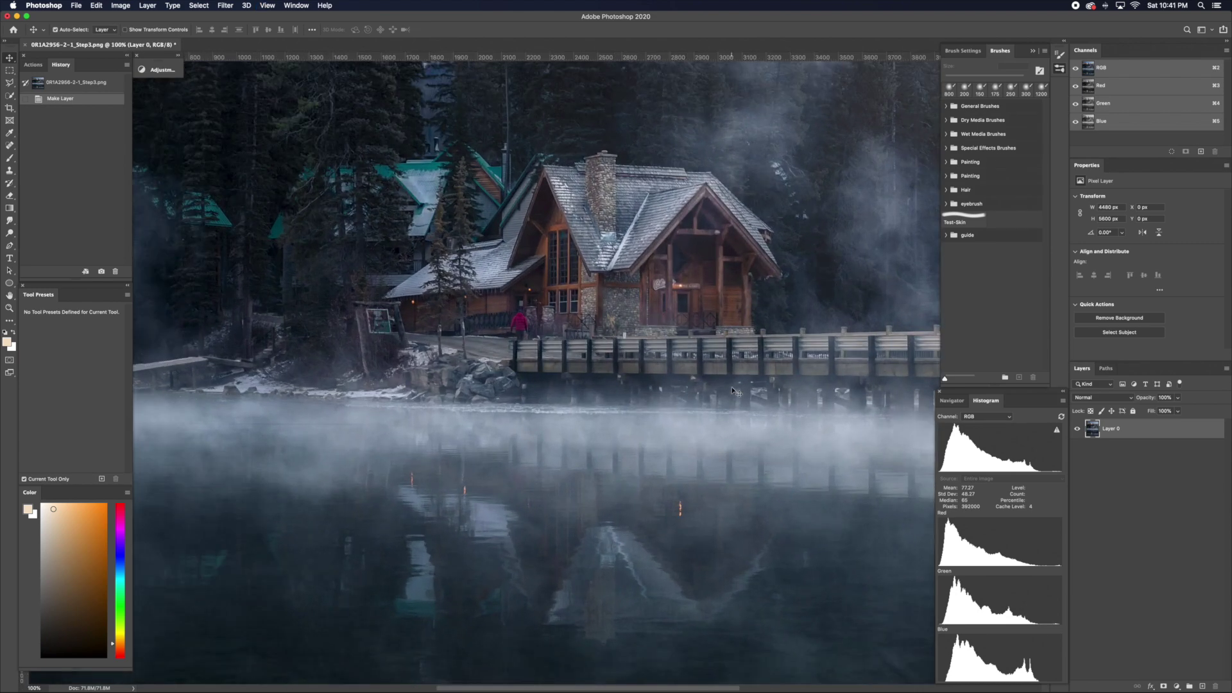
{"action": "key", "text": "super+plus"}
{"action": "scroll", "coordinate": [733, 391], "scroll_direction": "up", "scroll_amount": 5}
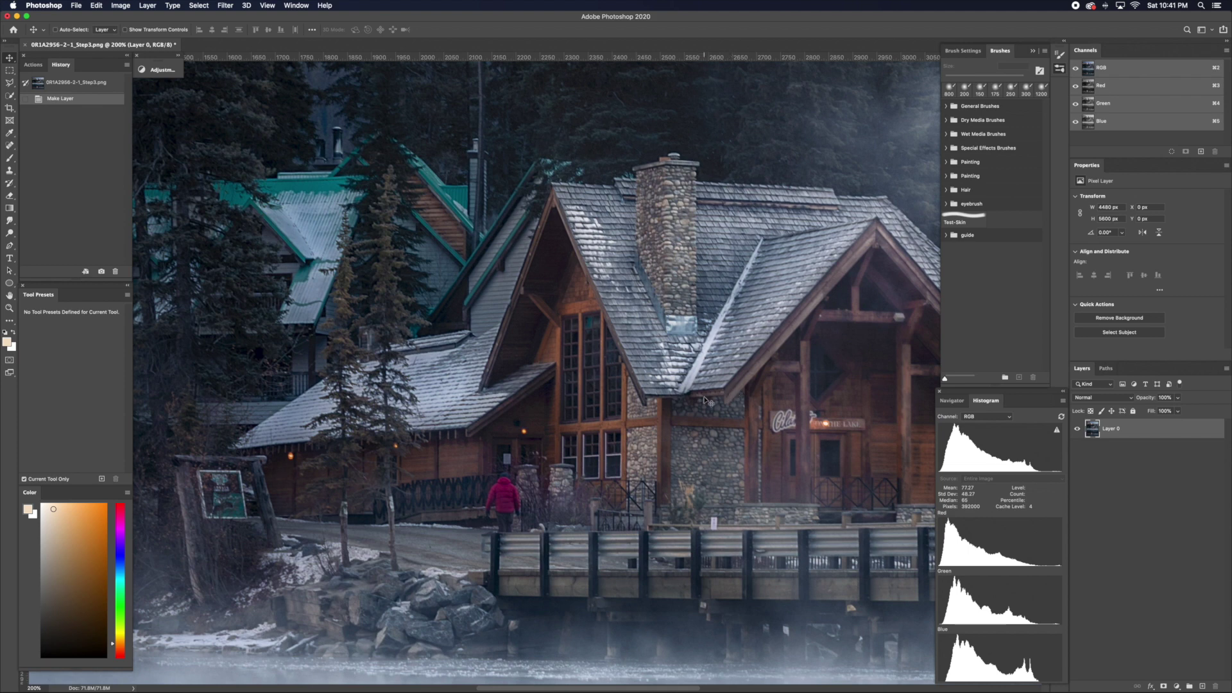
{"action": "scroll", "coordinate": [708, 401], "scroll_direction": "up", "scroll_amount": 3}
{"action": "scroll", "coordinate": [708, 402], "scroll_direction": "right", "scroll_amount": 3}
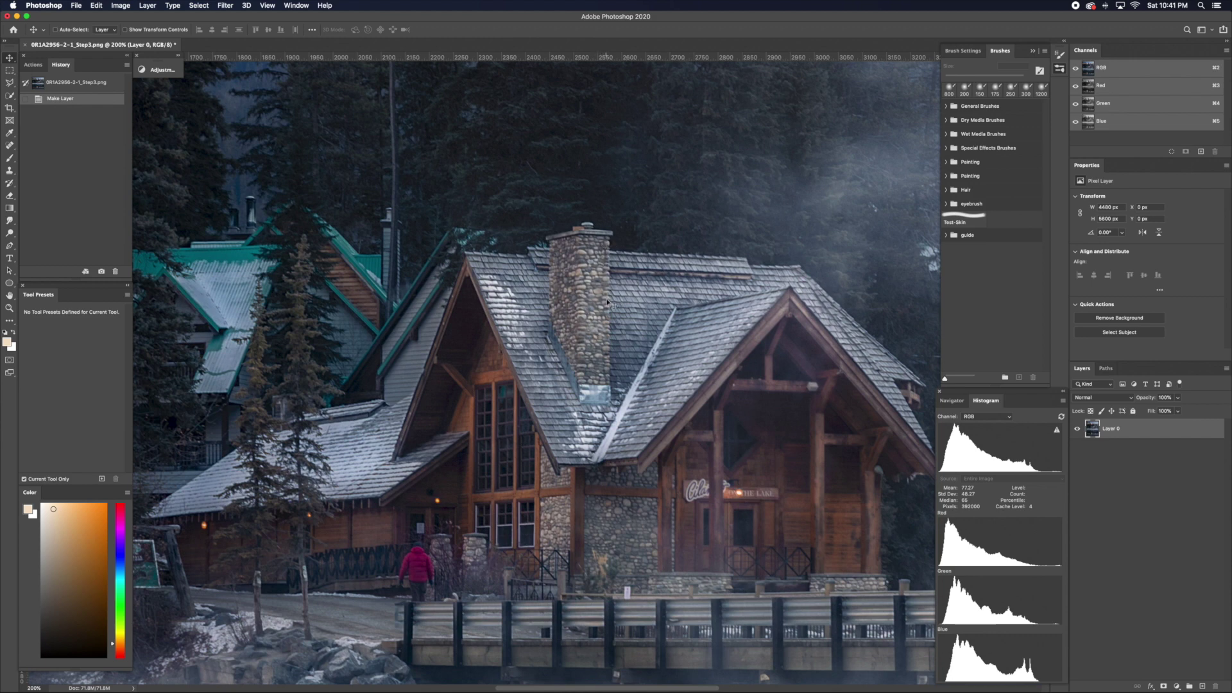
{"action": "scroll", "coordinate": [613, 247], "scroll_direction": "up", "scroll_amount": 2}
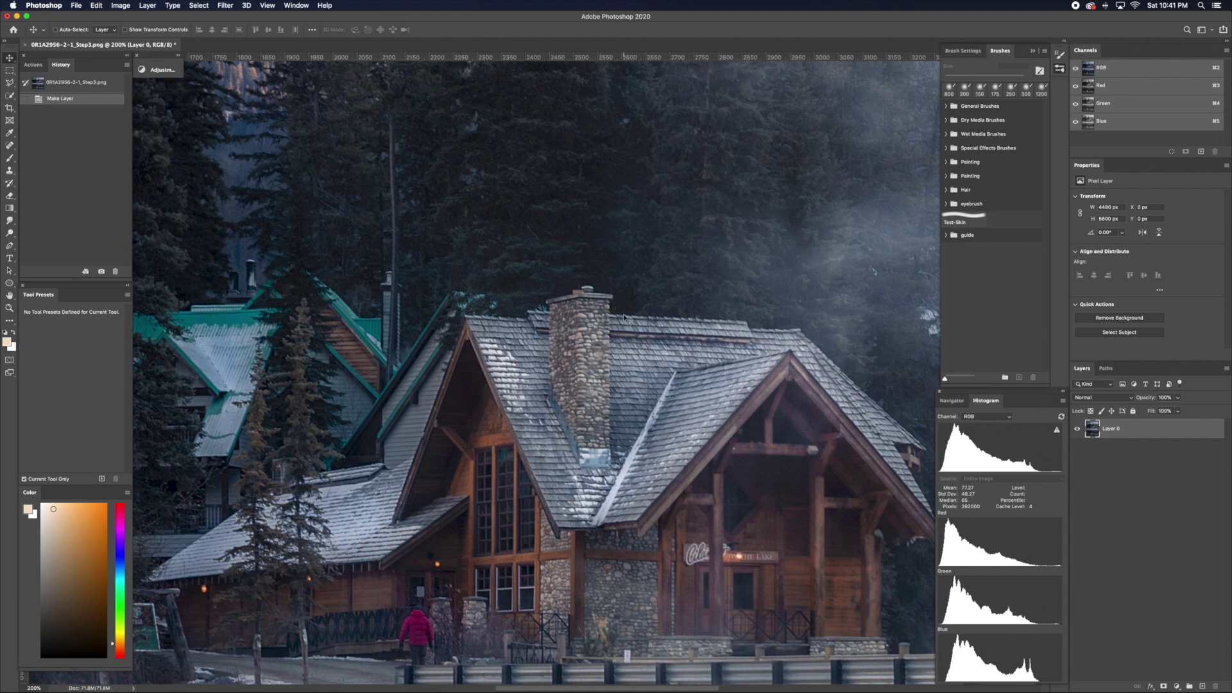
{"action": "scroll", "coordinate": [625, 319], "scroll_direction": "up", "scroll_amount": 15}
{"action": "scroll", "coordinate": [625, 319], "scroll_direction": "left", "scroll_amount": 15}
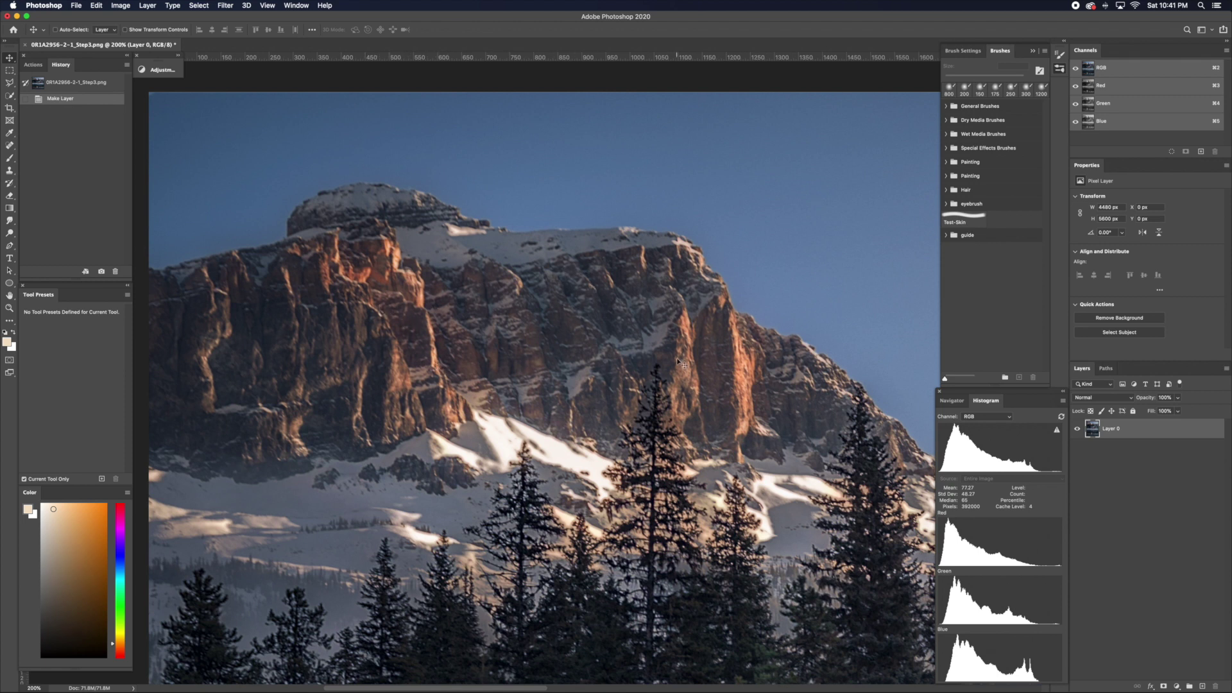
{"action": "key", "text": "super+minus"}
{"action": "key", "text": "super+minus"}
{"action": "key", "text": "super+minus"}
{"action": "key", "text": "super+minus"}
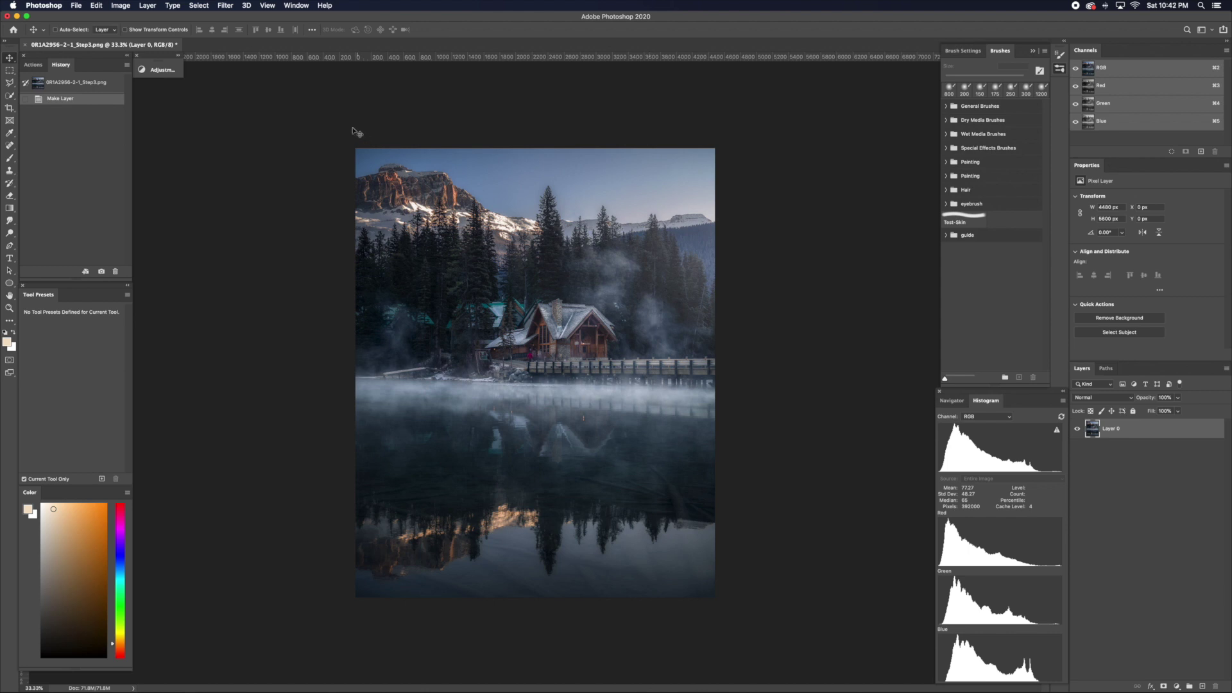
Open the Camera Raw Filter on Layer 0 and zoom its preview in on the cabin
{"action": "left_click", "coordinate": [226, 5]}
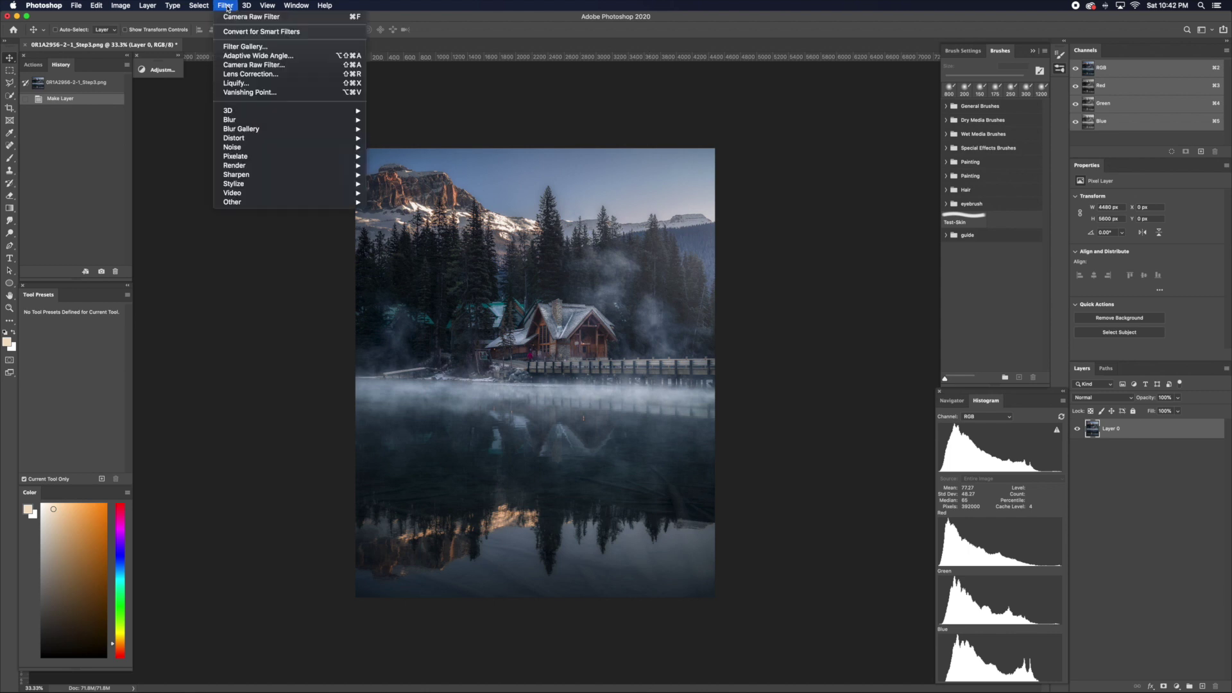
{"action": "left_click", "coordinate": [256, 66]}
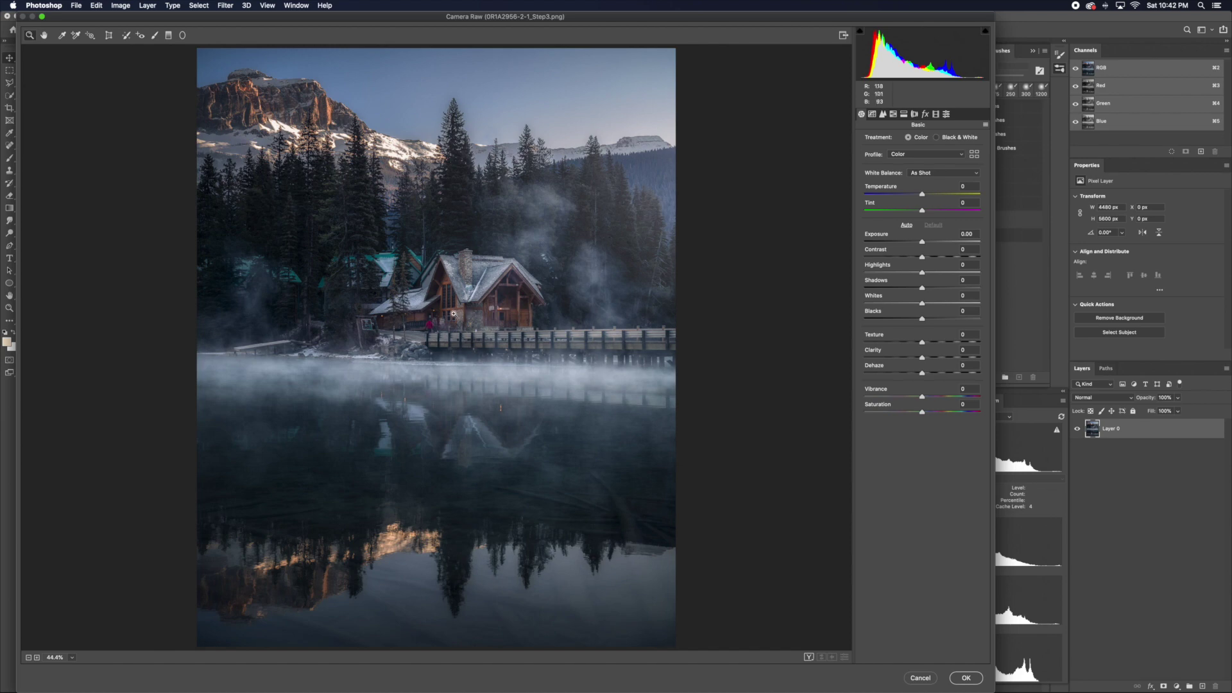
{"action": "left_click_drag", "start_coordinate": [453, 313], "coordinate": [512, 264]}
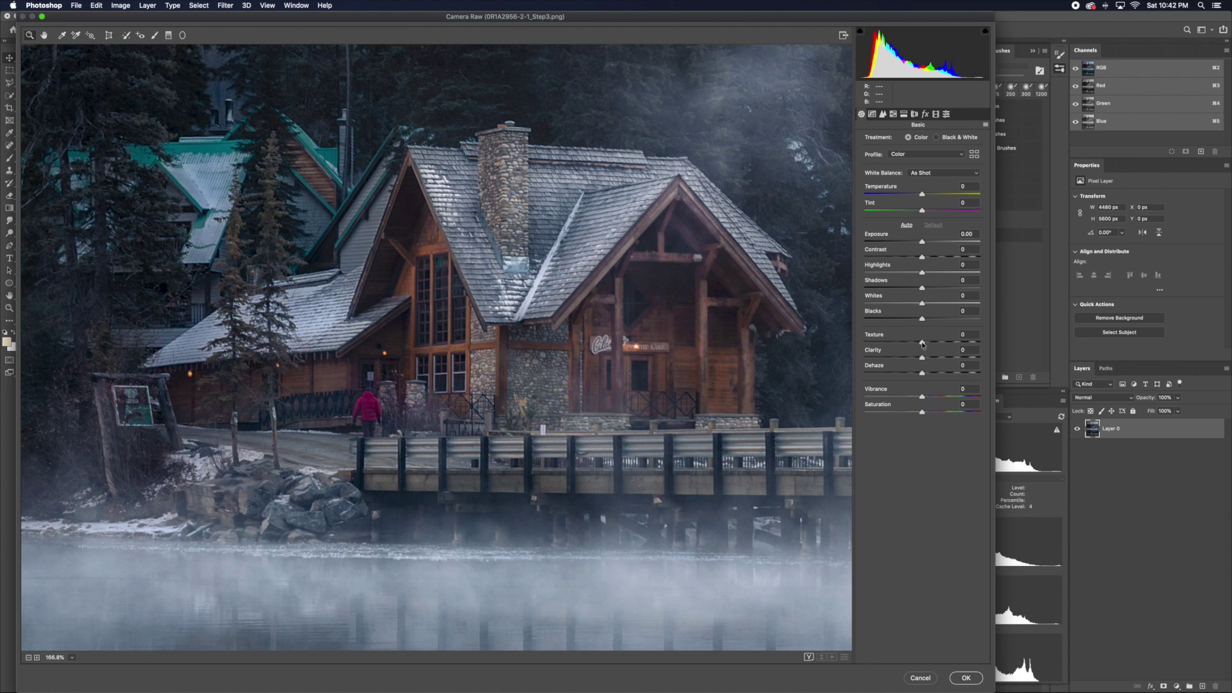
Raise Texture to about +59 and pan the zoomed preview to check mountain and tree detail
{"action": "left_click_drag", "start_coordinate": [923, 345], "coordinate": [956, 356]}
{"action": "left_click_drag", "start_coordinate": [959, 354], "coordinate": [959, 354]}
{"action": "scroll", "coordinate": [308, 203], "scroll_direction": "up", "scroll_amount": 10}
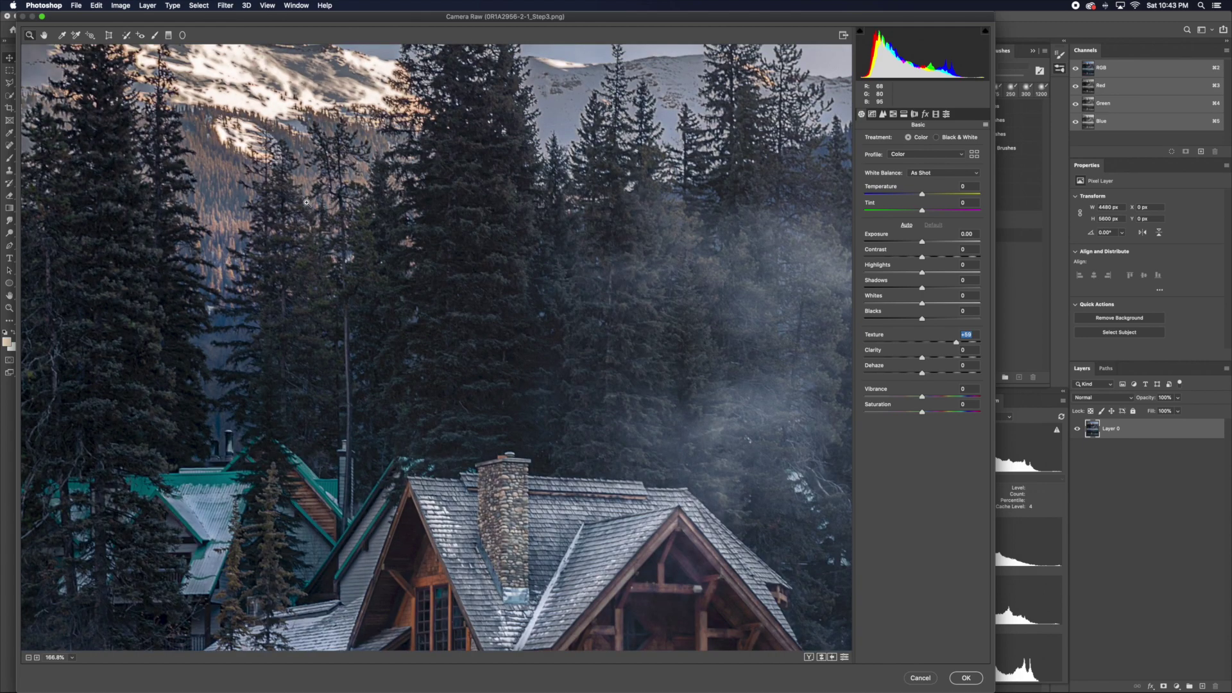
{"action": "scroll", "coordinate": [306, 203], "scroll_direction": "up", "scroll_amount": 10}
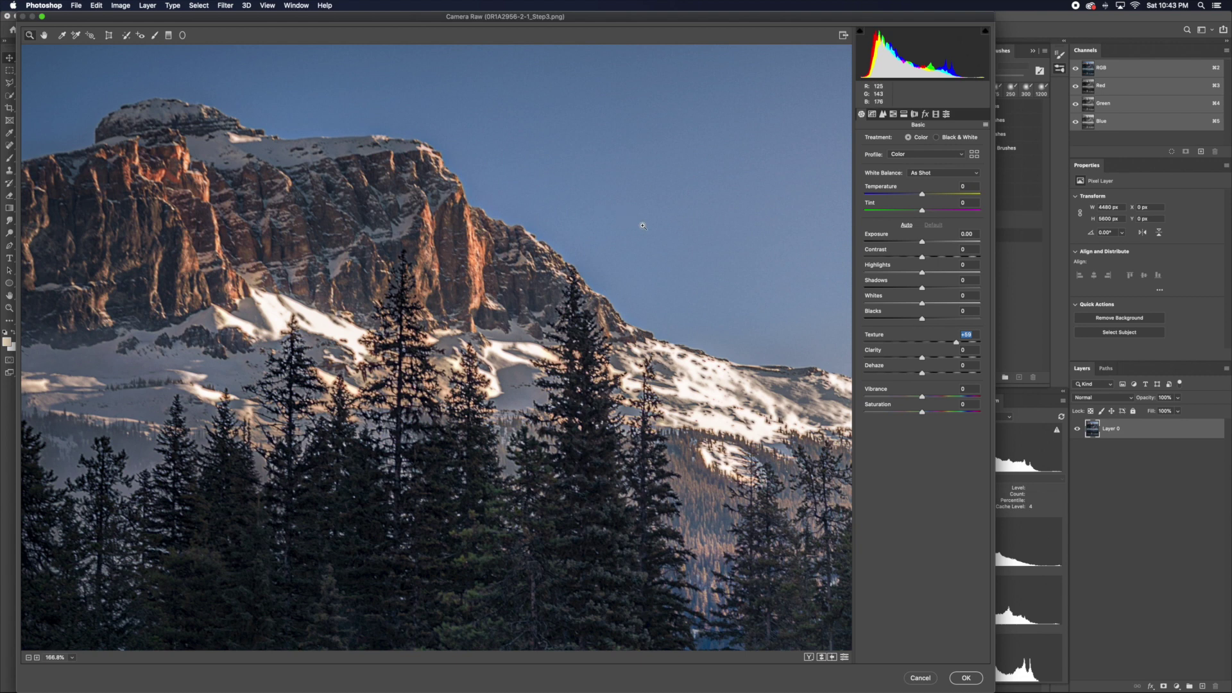
{"action": "scroll", "coordinate": [642, 225], "scroll_direction": "left", "scroll_amount": 5}
{"action": "scroll", "coordinate": [641, 225], "scroll_direction": "up", "scroll_amount": 2}
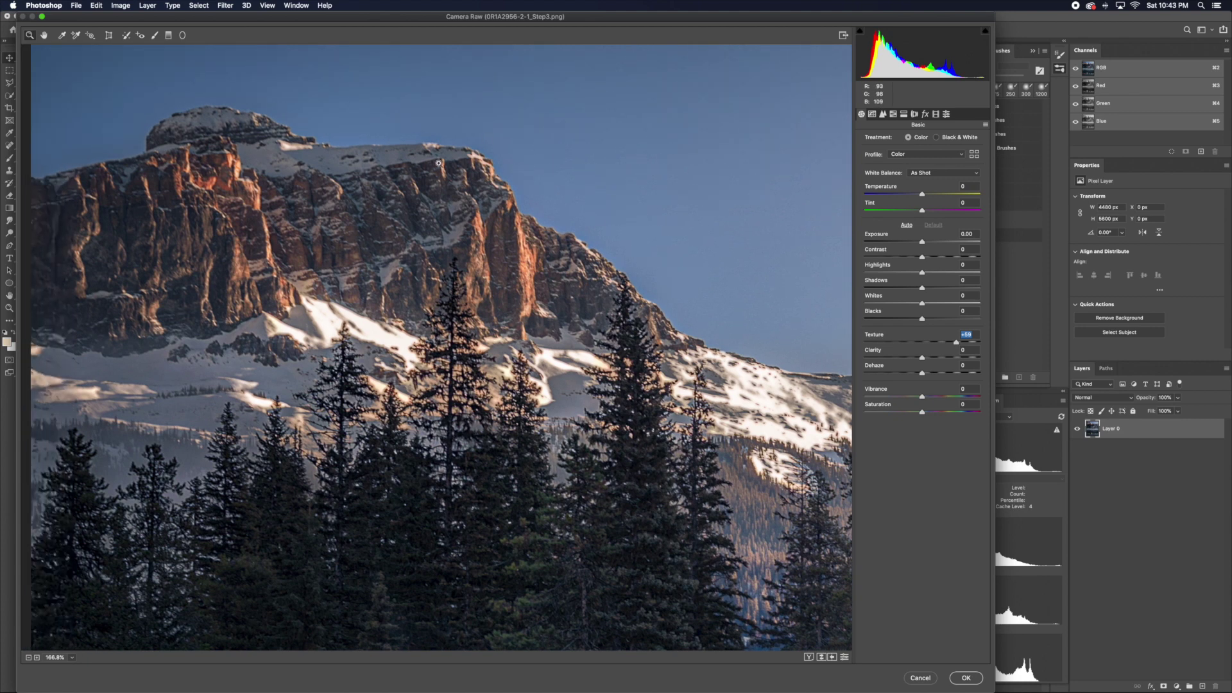
{"action": "scroll", "coordinate": [619, 289], "scroll_direction": "right", "scroll_amount": 8}
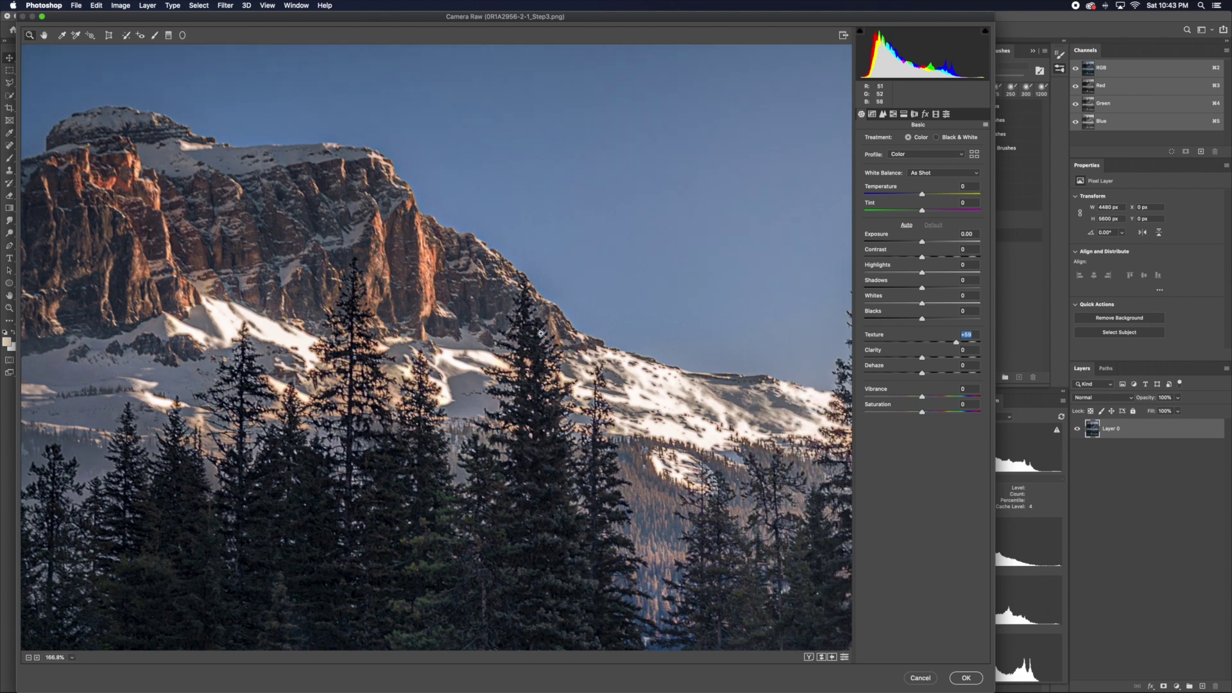
{"action": "scroll", "coordinate": [603, 341], "scroll_direction": "right", "scroll_amount": 15}
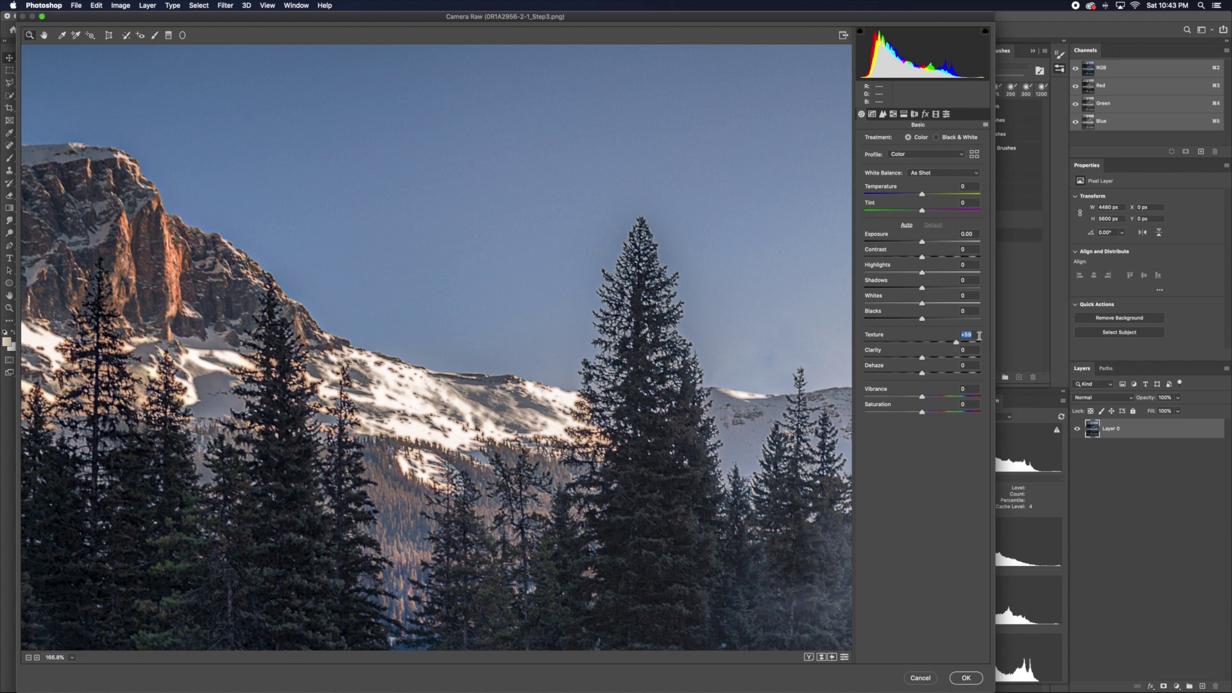
{"action": "scroll", "coordinate": [491, 352], "scroll_direction": "left", "scroll_amount": 8}
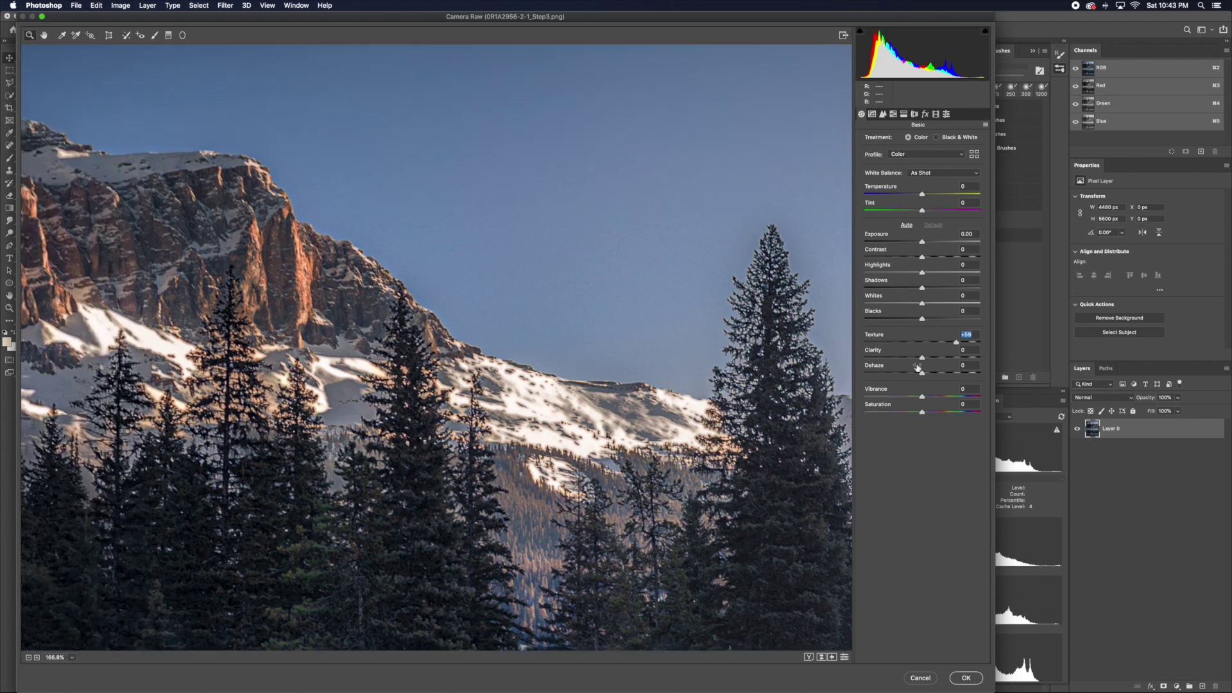
Try a high Clarity up close, reset it to zero, then settle Clarity at about -6
{"action": "left_click_drag", "start_coordinate": [923, 357], "coordinate": [978, 358]}
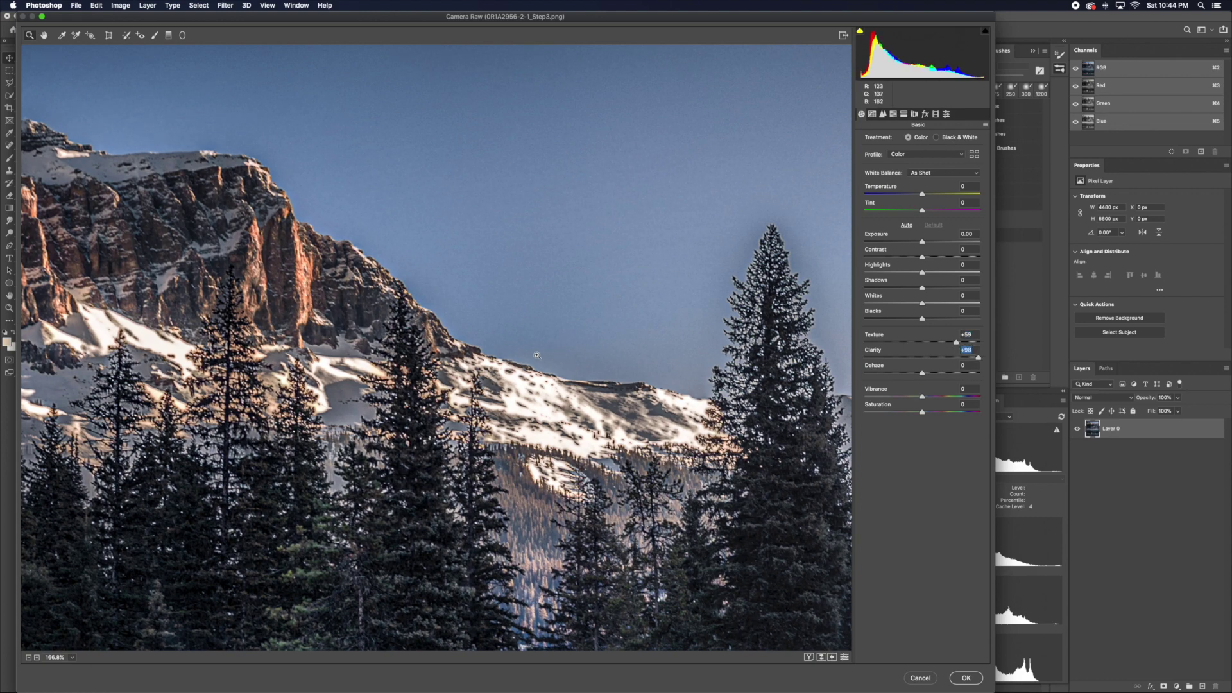
{"action": "scroll", "coordinate": [555, 348], "scroll_direction": "up", "scroll_amount": 3}
{"action": "scroll", "coordinate": [556, 348], "scroll_direction": "up", "scroll_amount": 2}
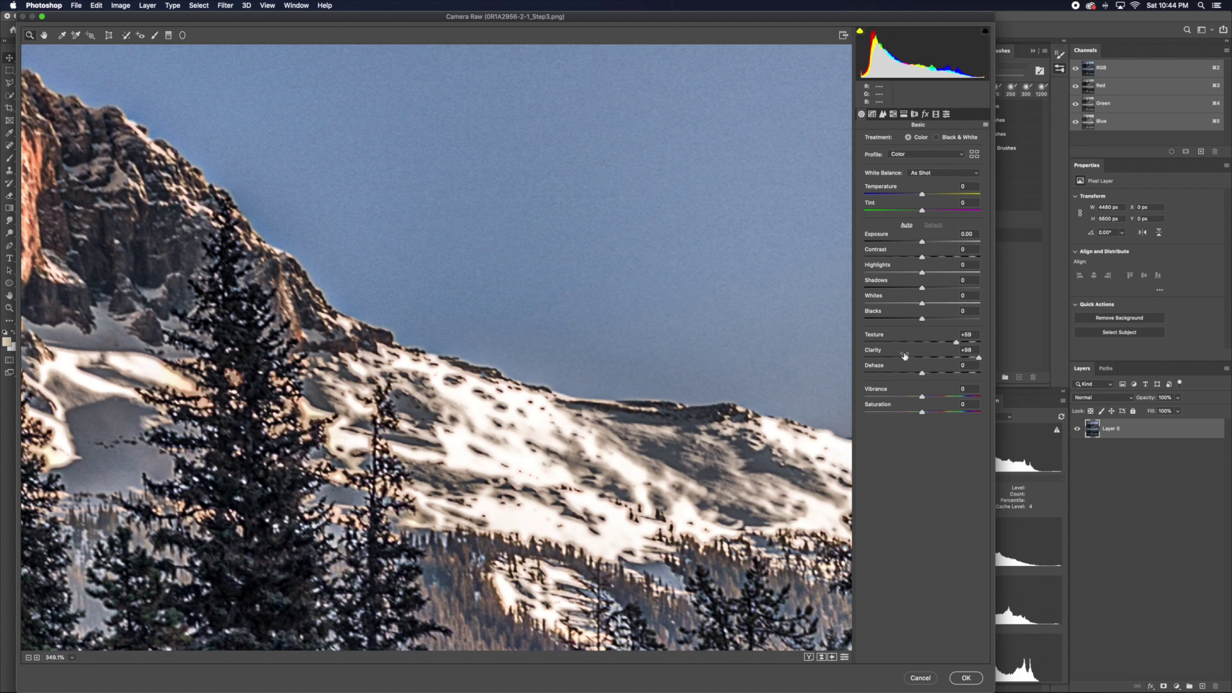
{"action": "left_click", "coordinate": [925, 358]}
{"action": "double_click", "coordinate": [925, 358]}
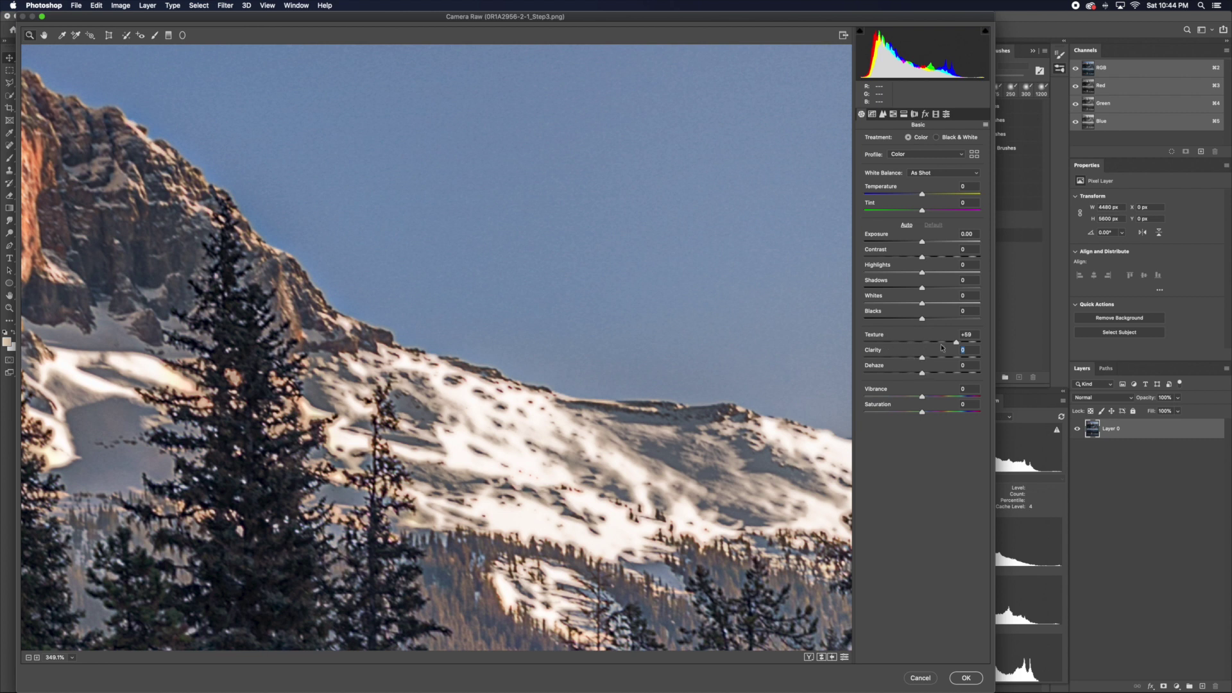
{"action": "key", "text": "super+0"}
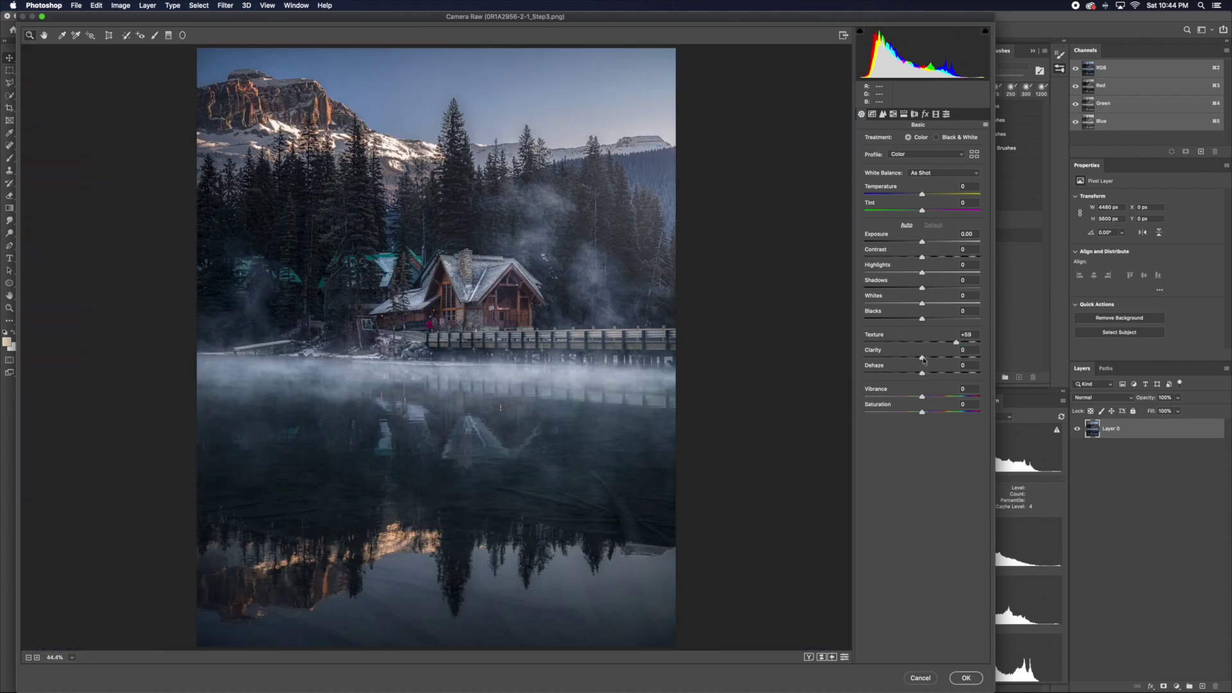
{"action": "left_click_drag", "start_coordinate": [923, 358], "coordinate": [936, 359]}
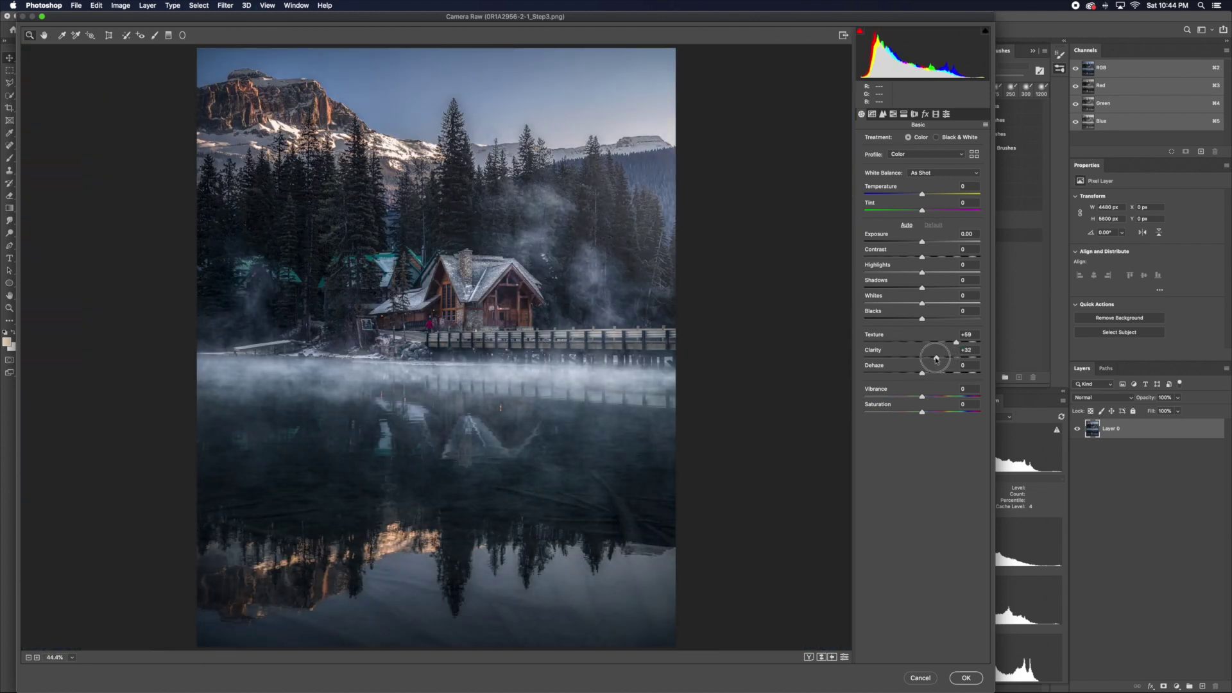
{"action": "left_click_drag", "start_coordinate": [937, 360], "coordinate": [922, 361]}
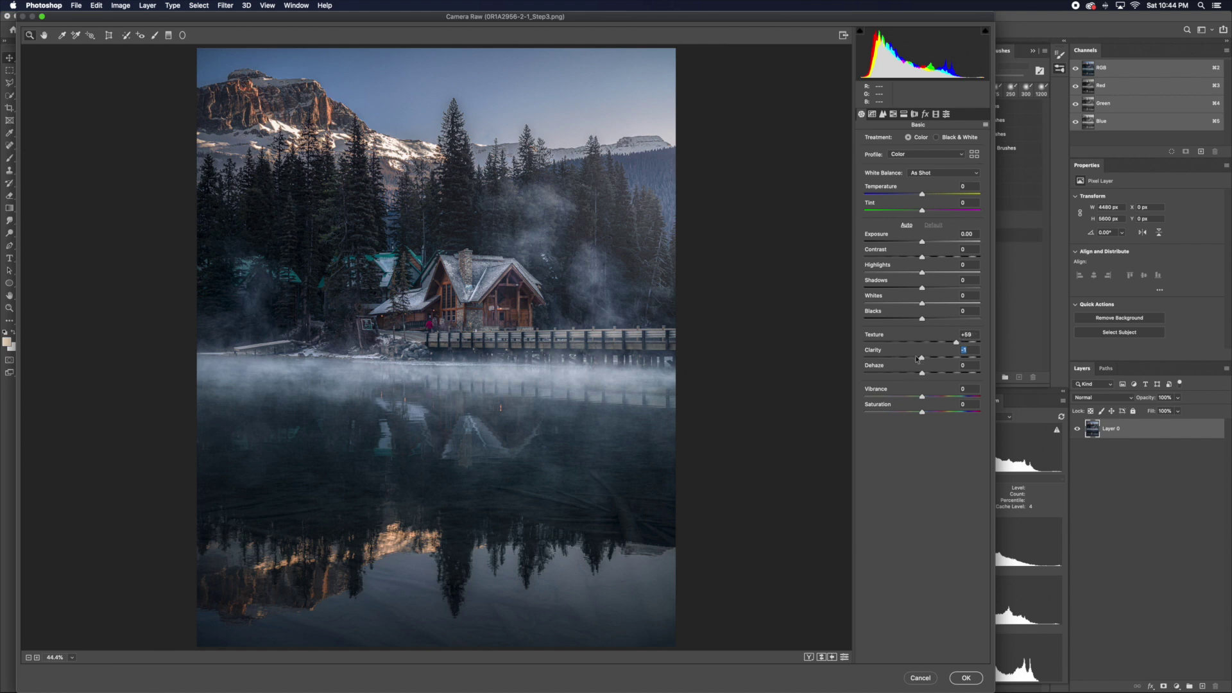
{"action": "left_click_drag", "start_coordinate": [923, 359], "coordinate": [917, 366]}
In the Detail panel, raise Sharpening Amount toward 90 while checking the zoomed-in lodge
{"action": "left_click", "coordinate": [883, 114]}
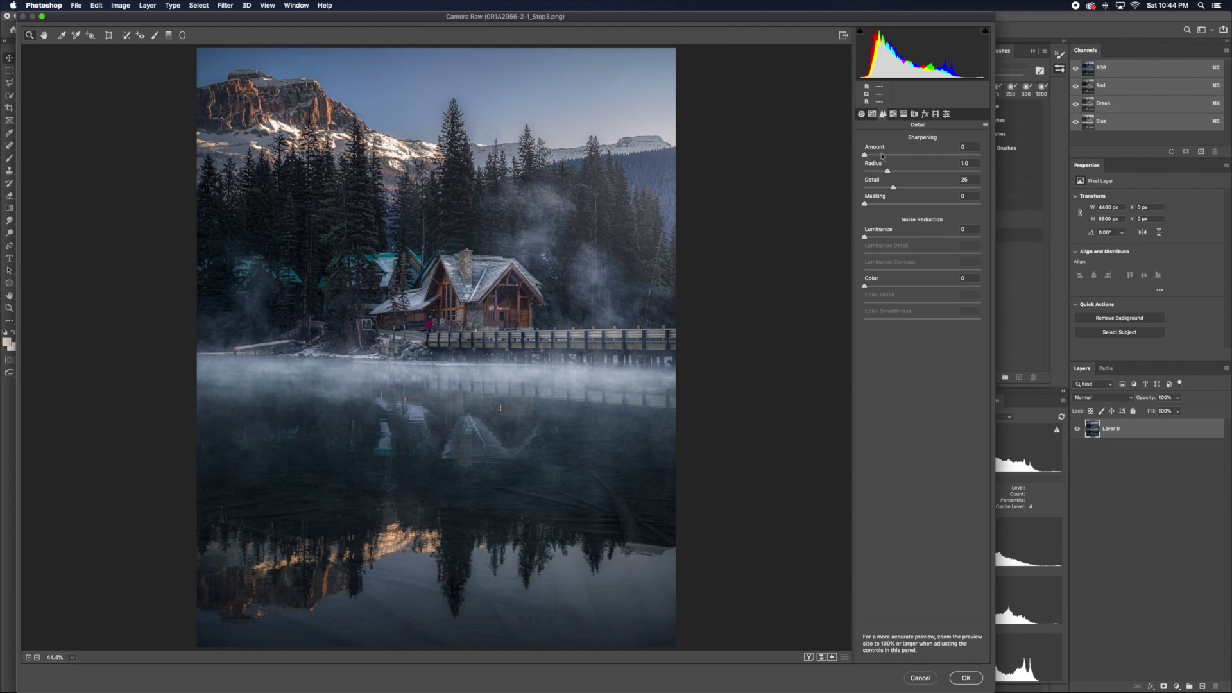
{"action": "mouse_move", "coordinate": [867, 156]}
{"action": "left_mouse_down"}
{"action": "mouse_move", "coordinate": [889, 156]}
{"action": "mouse_move", "coordinate": [847, 156]}
{"action": "left_mouse_up"}
{"action": "left_click_drag", "start_coordinate": [493, 278], "coordinate": [535, 229]}
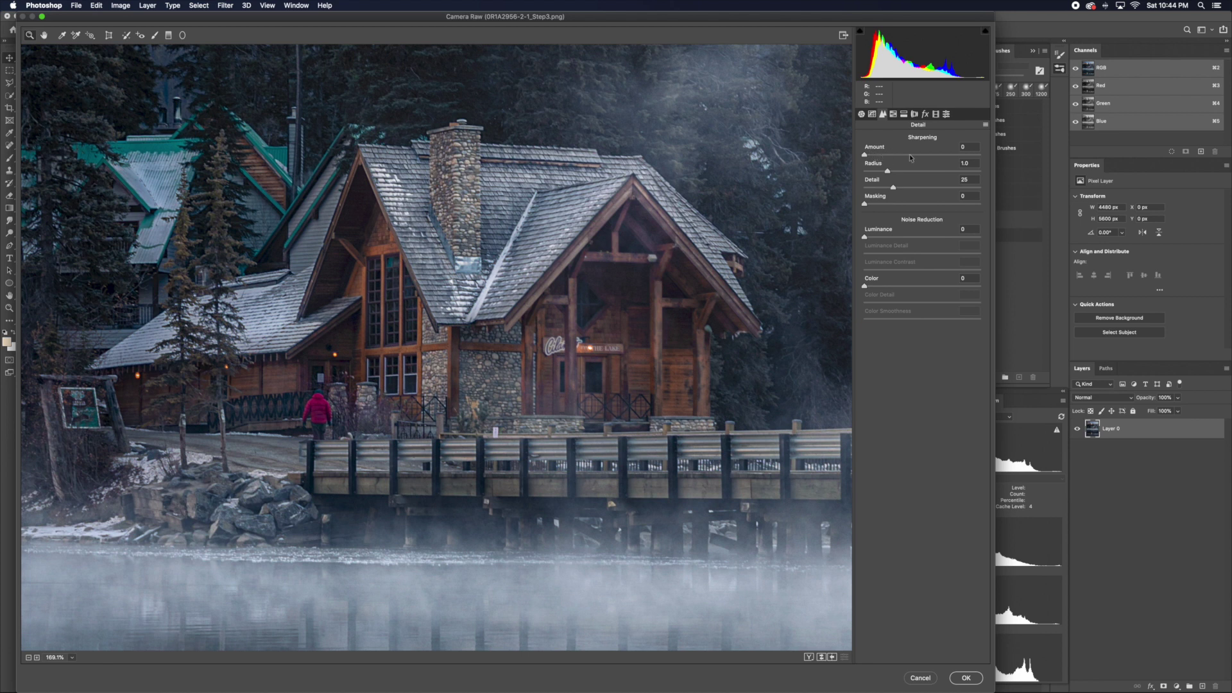
{"action": "left_click_drag", "start_coordinate": [870, 158], "coordinate": [936, 182]}
{"action": "left_click_drag", "start_coordinate": [587, 298], "coordinate": [463, 367]}
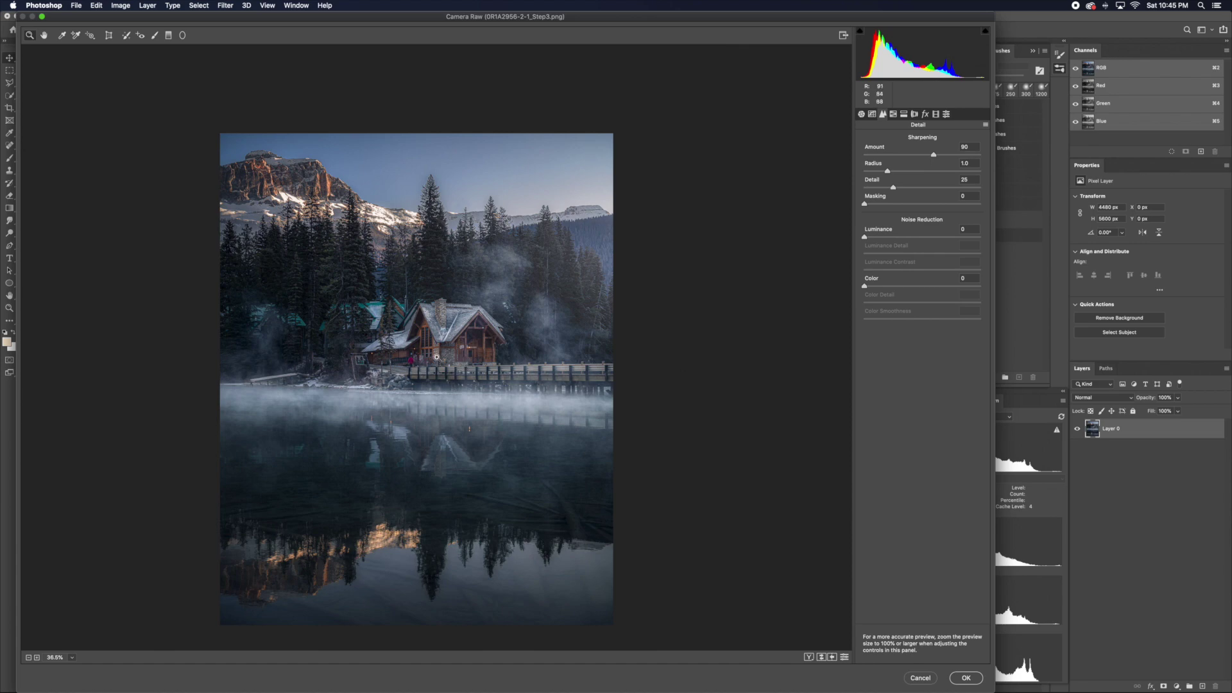
Compare the before/after preview with P, fit the view, and apply the Camera Raw adjustments
{"action": "left_click_drag", "start_coordinate": [424, 357], "coordinate": [501, 277]}
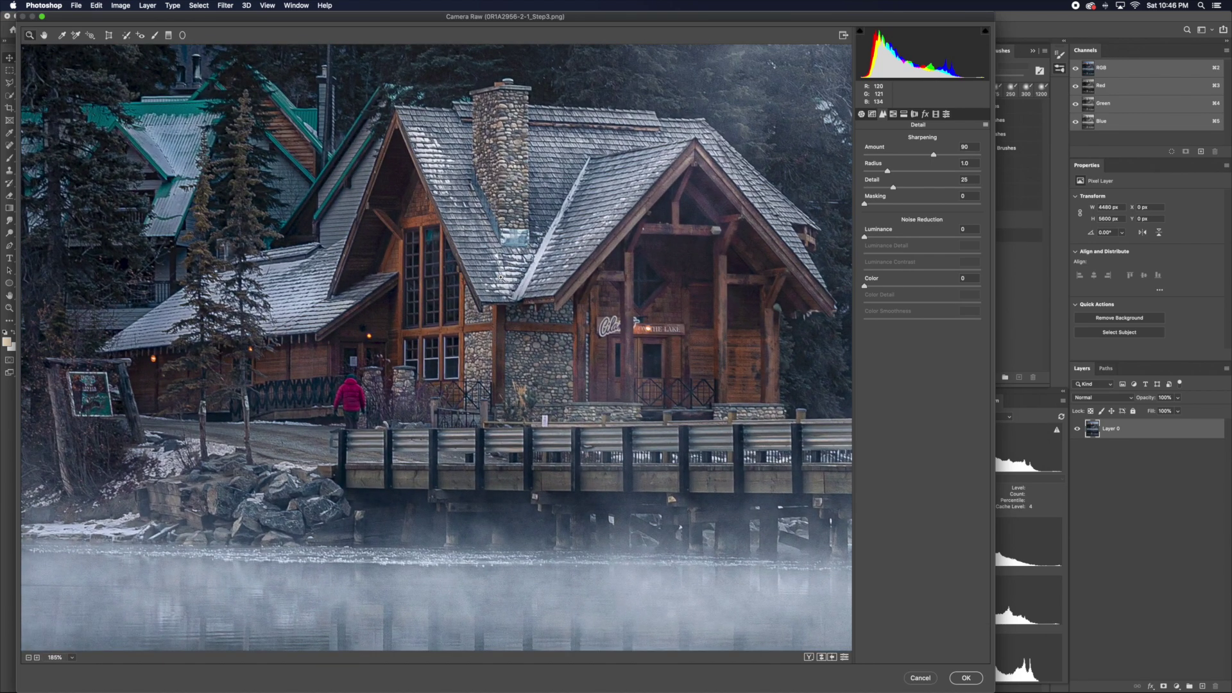
{"action": "key", "text": "p"}
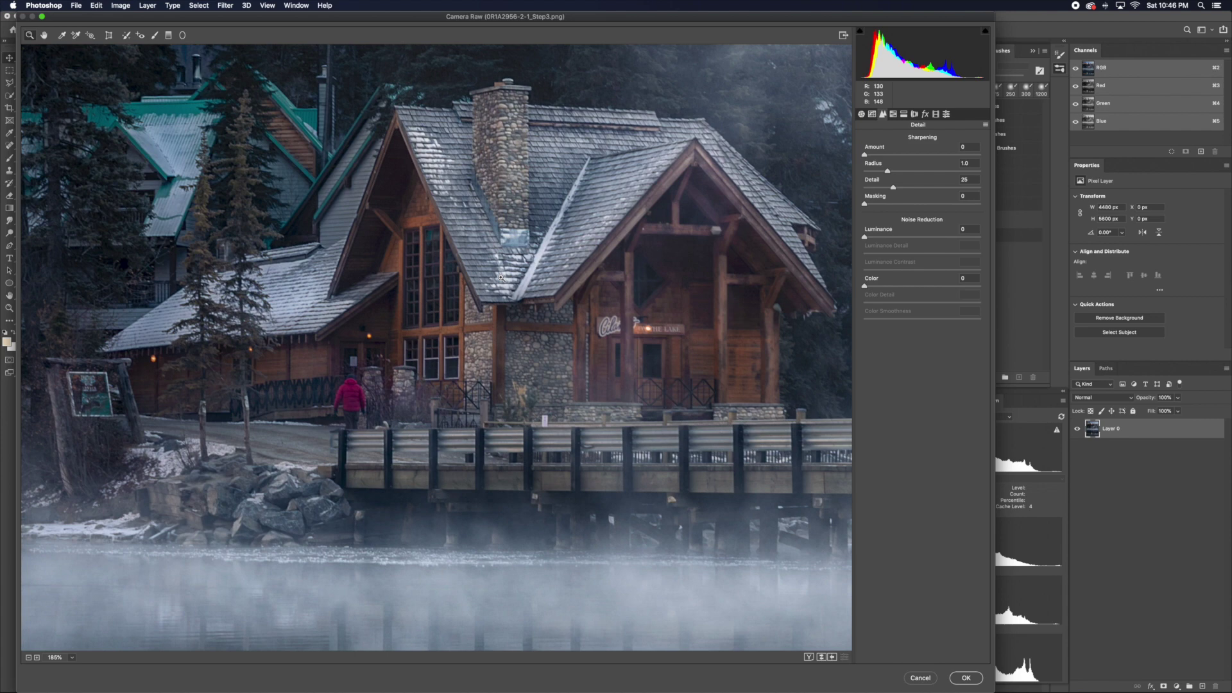
{"action": "key", "text": "p"}
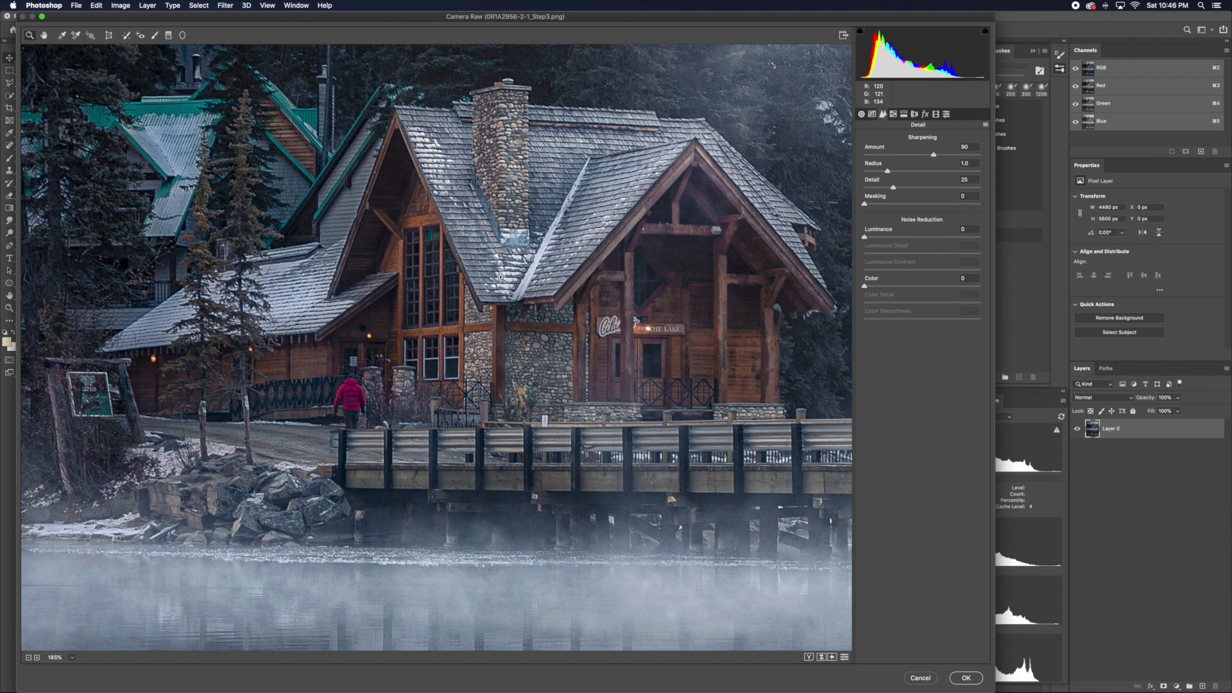
{"action": "key", "text": "super+0"}
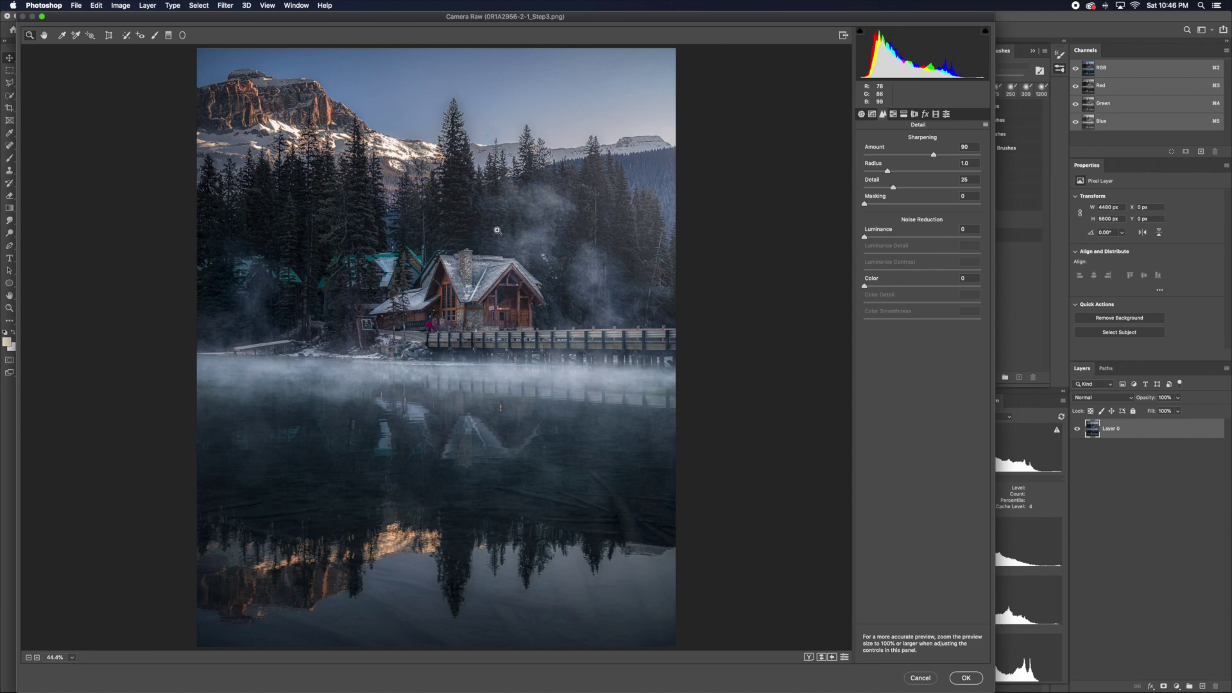
{"action": "left_click", "coordinate": [970, 682]}
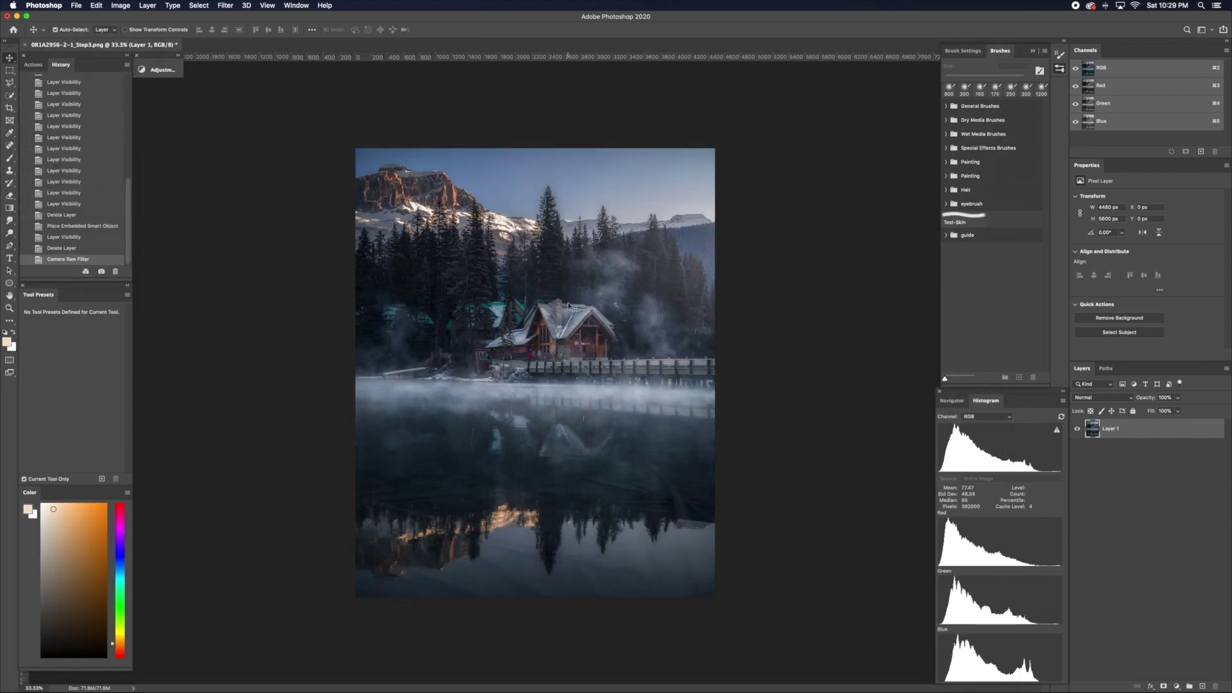
{"action": "scroll", "coordinate": [569, 306], "scroll_direction": "up", "scroll_amount": 5}
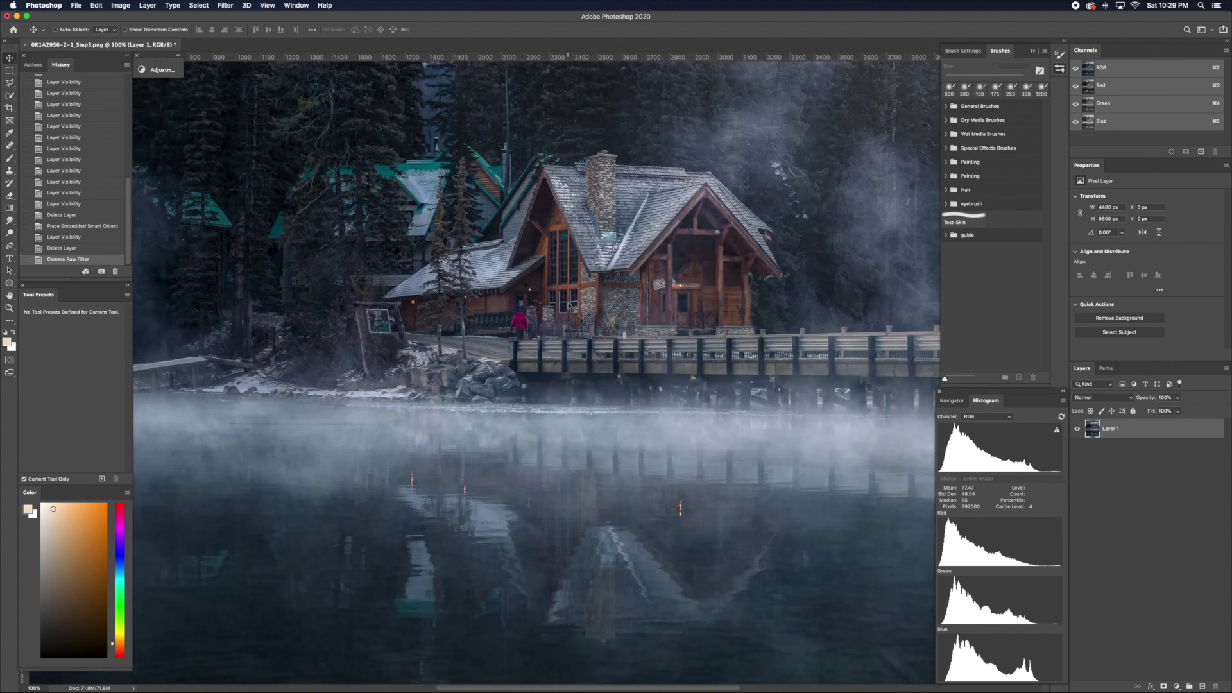
{"action": "scroll", "coordinate": [568, 305], "scroll_direction": "up", "scroll_amount": 5}
{"action": "scroll", "coordinate": [573, 349], "scroll_direction": "up", "scroll_amount": 3}
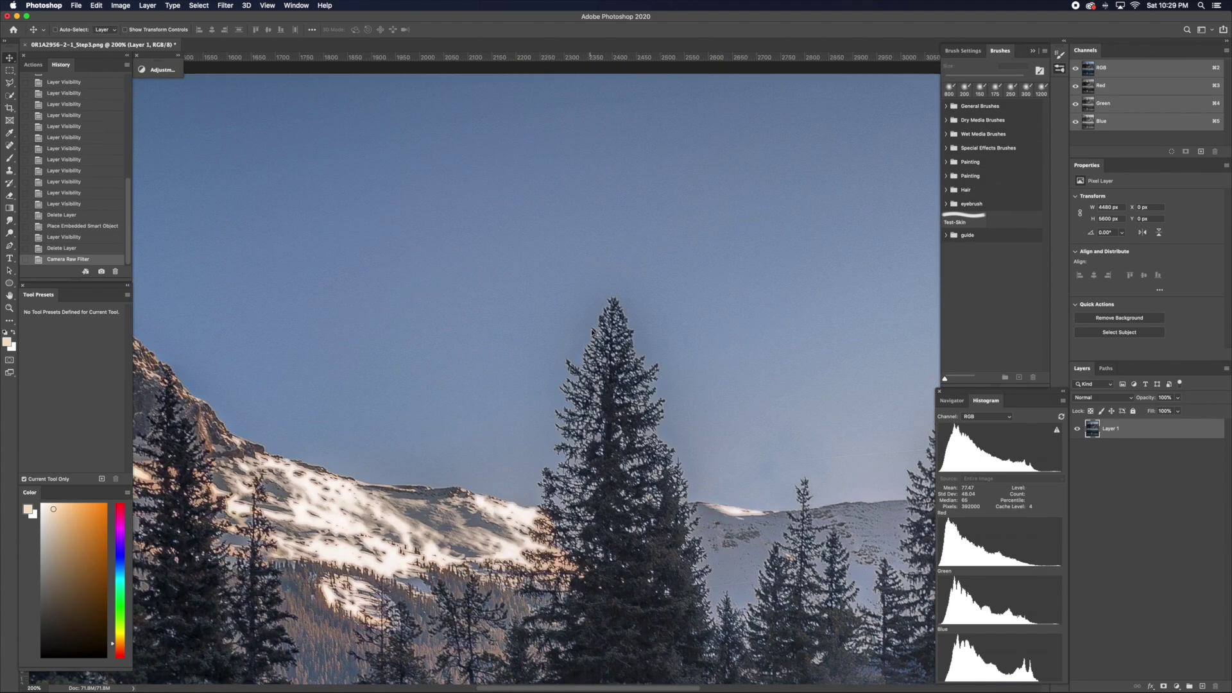
{"action": "scroll", "coordinate": [574, 348], "scroll_direction": "up", "scroll_amount": 2}
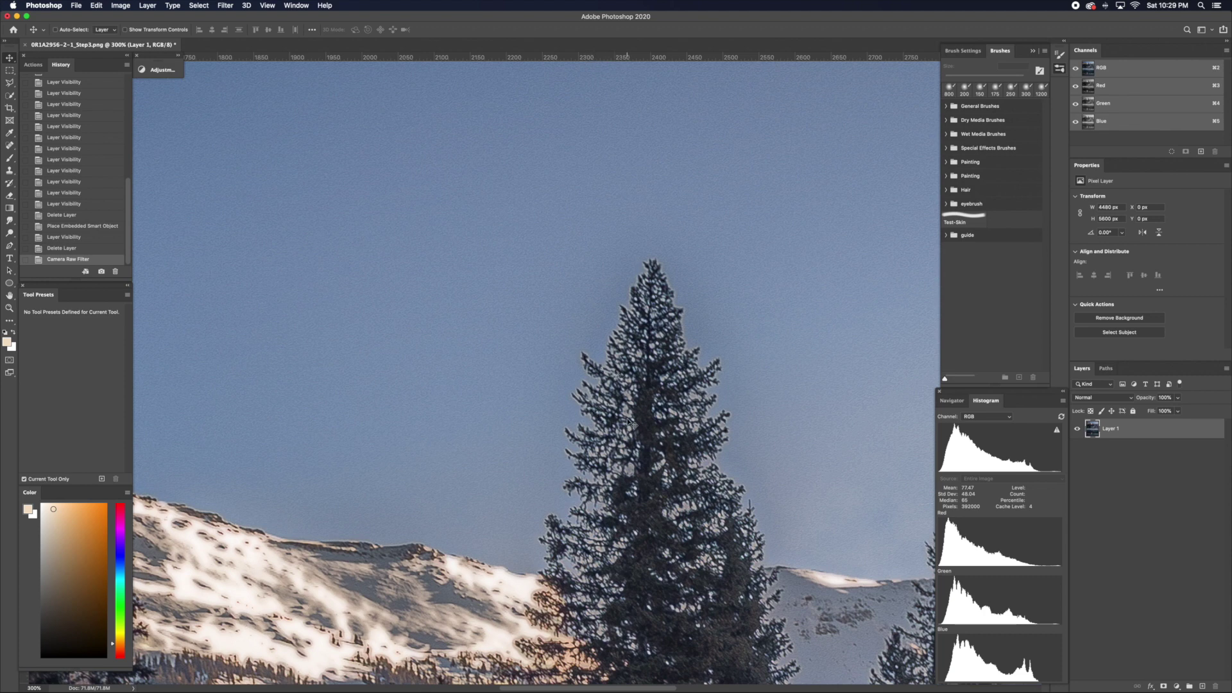
{"action": "scroll", "coordinate": [713, 489], "scroll_direction": "right", "scroll_amount": 3}
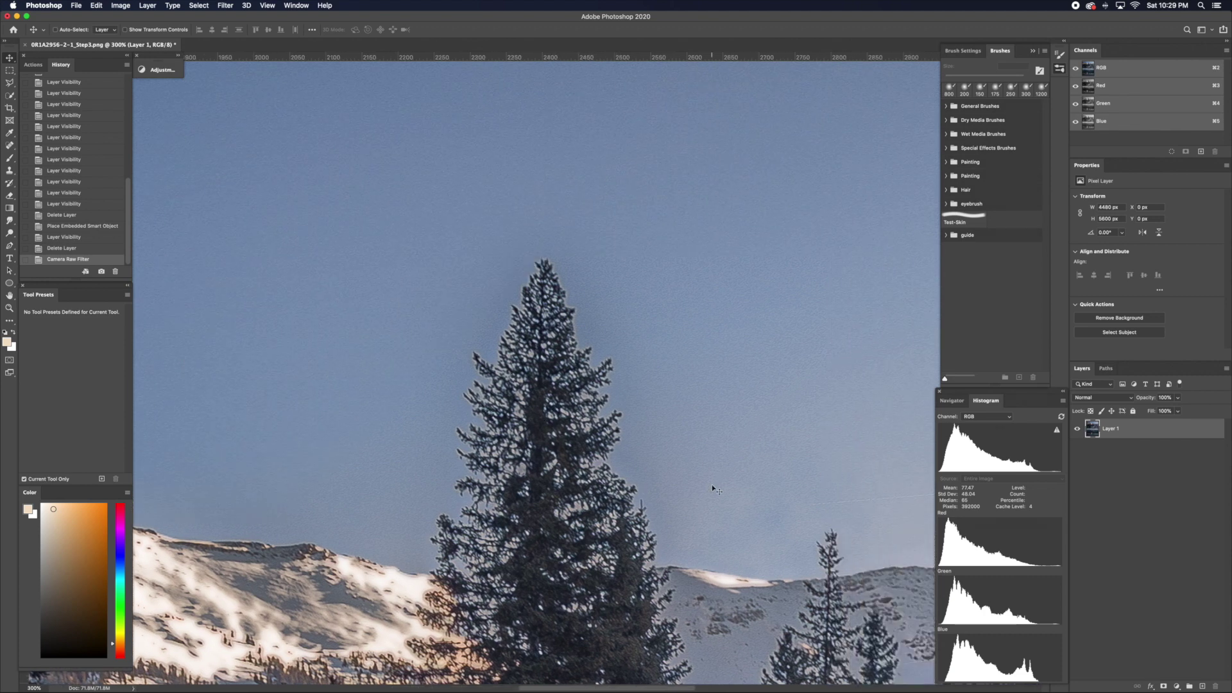
{"action": "scroll", "coordinate": [714, 489], "scroll_direction": "right", "scroll_amount": 2}
{"action": "scroll", "coordinate": [714, 489], "scroll_direction": "down", "scroll_amount": 2}
{"action": "scroll", "coordinate": [714, 489], "scroll_direction": "right", "scroll_amount": 5}
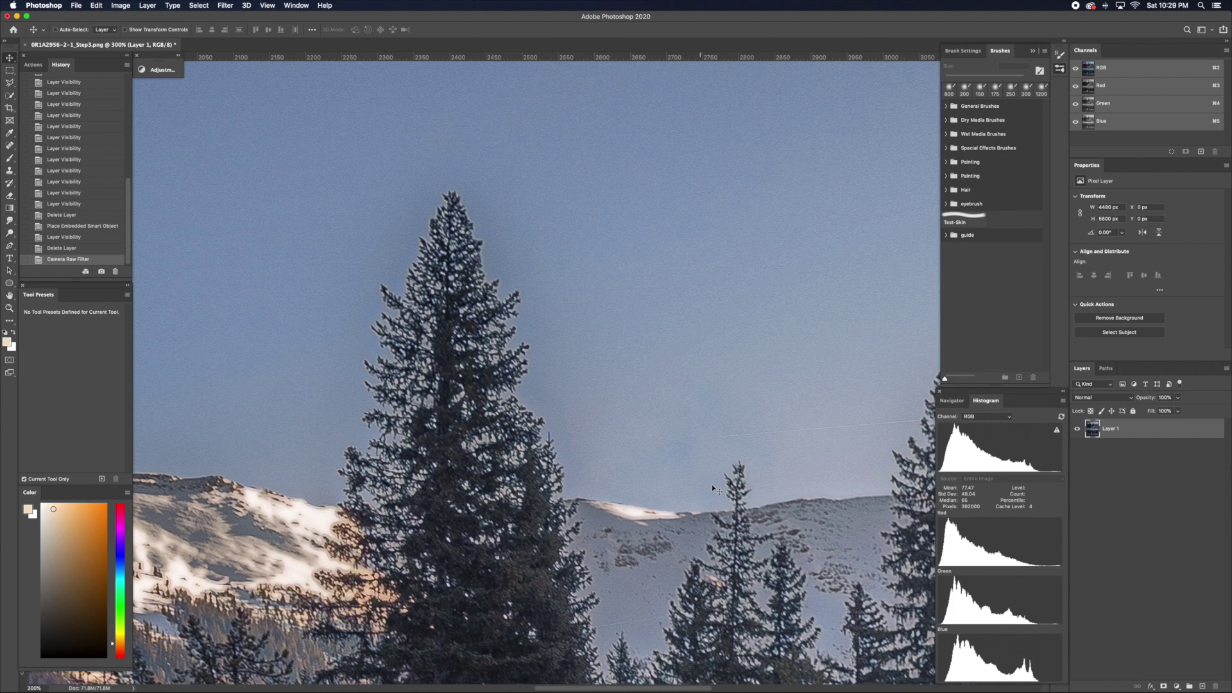
{"action": "scroll", "coordinate": [714, 489], "scroll_direction": "down", "scroll_amount": 2}
{"action": "scroll", "coordinate": [714, 489], "scroll_direction": "up", "scroll_amount": 3}
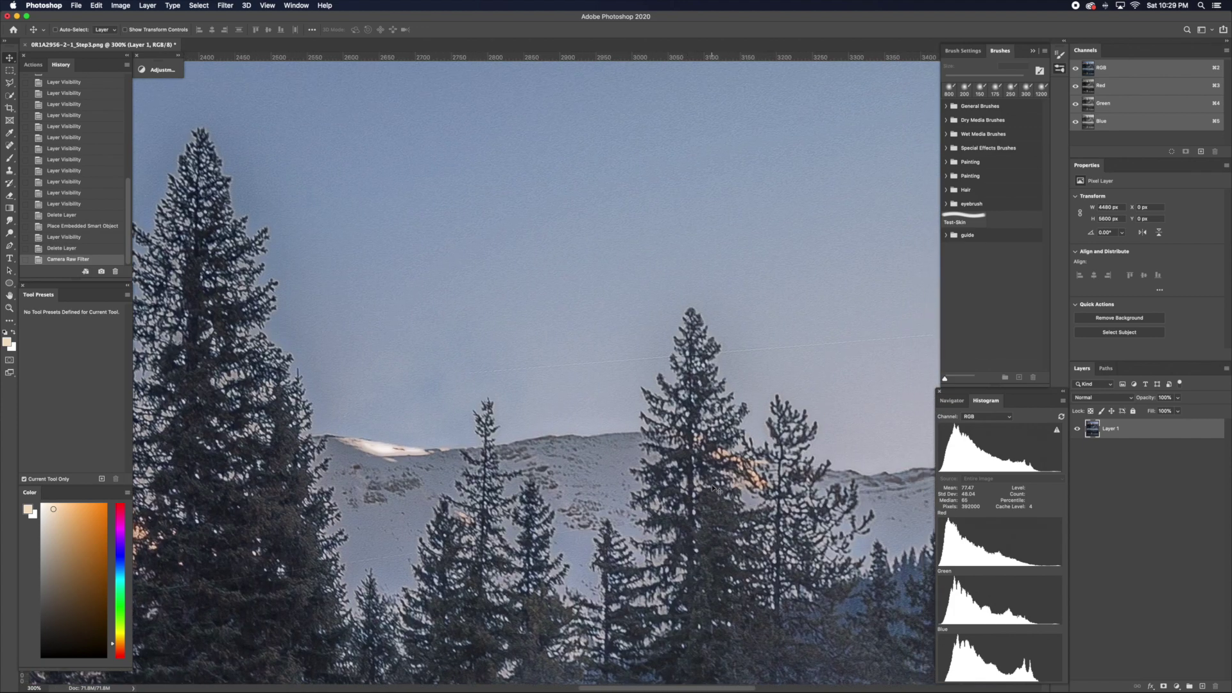
{"action": "scroll", "coordinate": [714, 489], "scroll_direction": "left", "scroll_amount": 10}
{"action": "scroll", "coordinate": [715, 491], "scroll_direction": "left", "scroll_amount": 4}
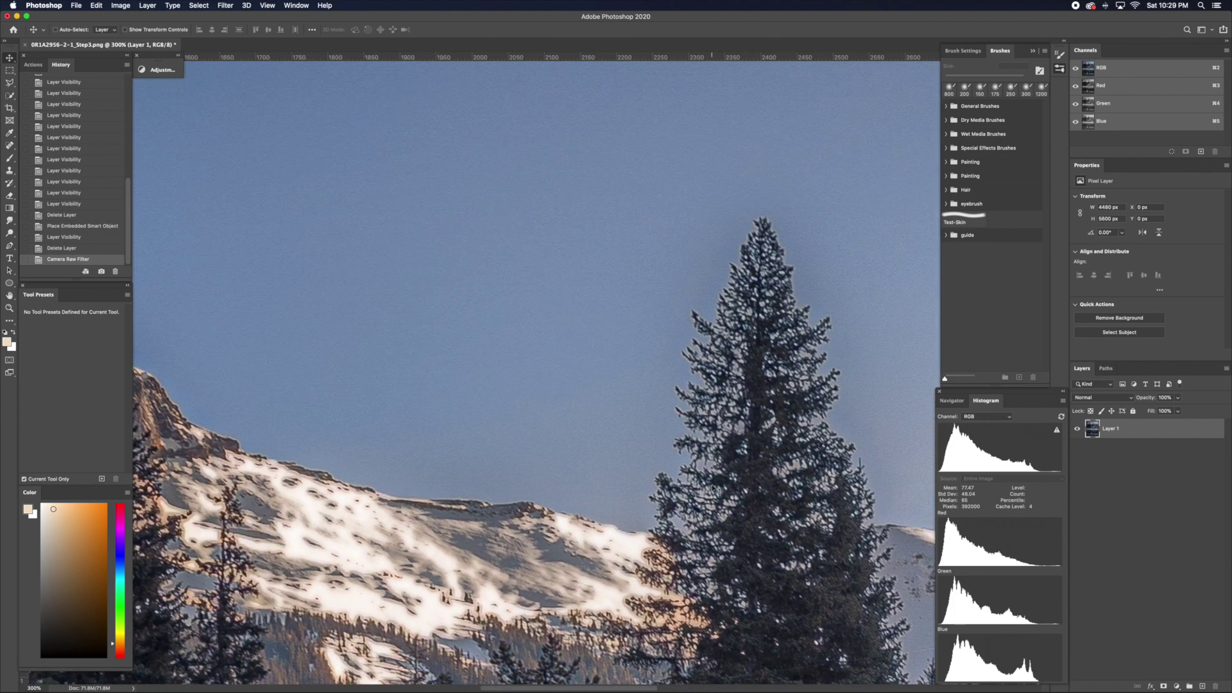
{"action": "scroll", "coordinate": [715, 489], "scroll_direction": "down", "scroll_amount": 10}
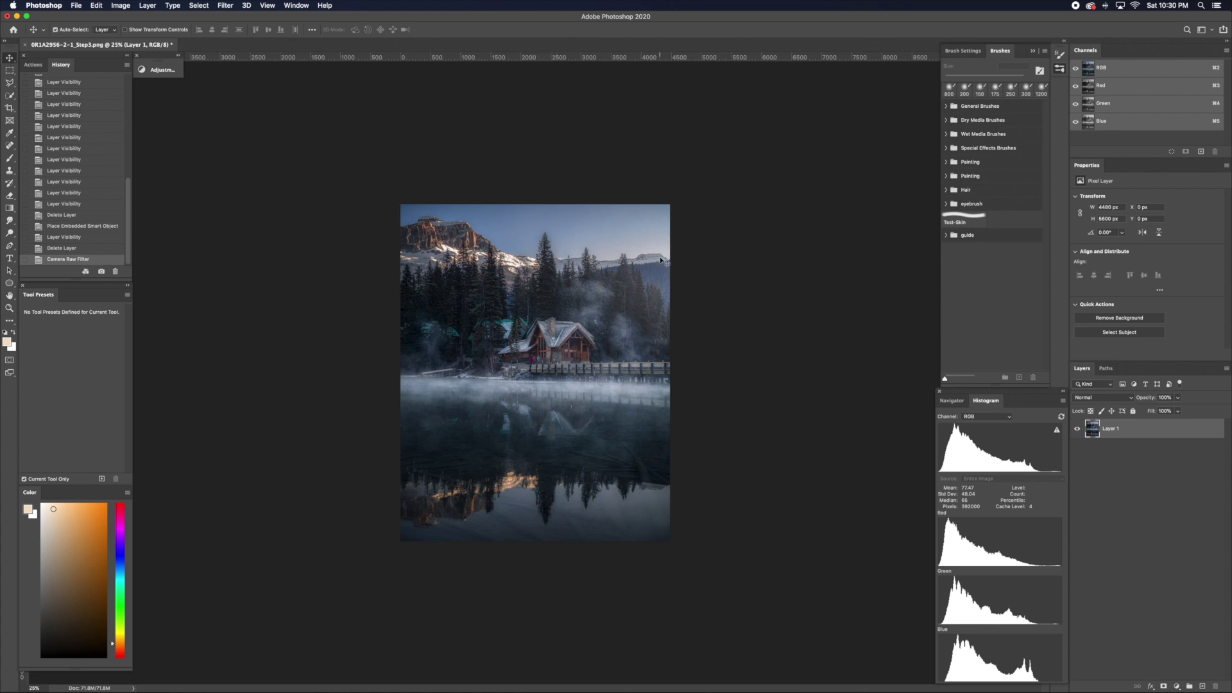
{"action": "key", "text": "super+equal"}
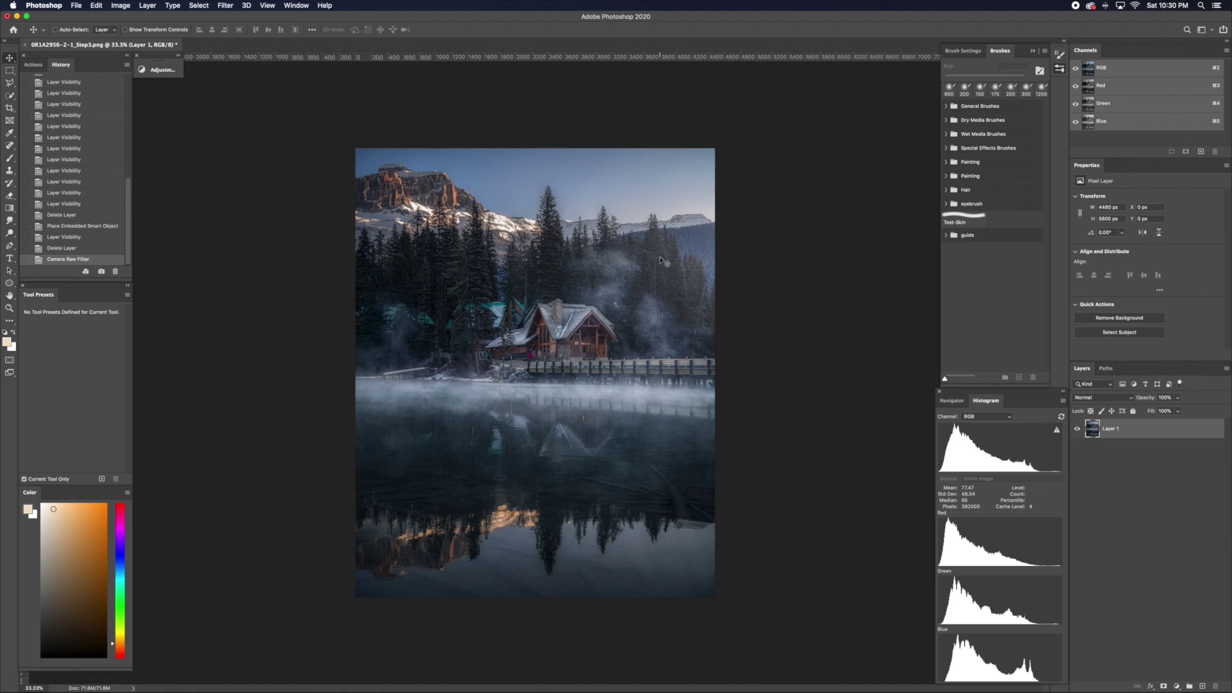
{"action": "key", "text": "super+equal"}
{"action": "key", "text": "super+equal"}
{"action": "key", "text": "super+equal"}
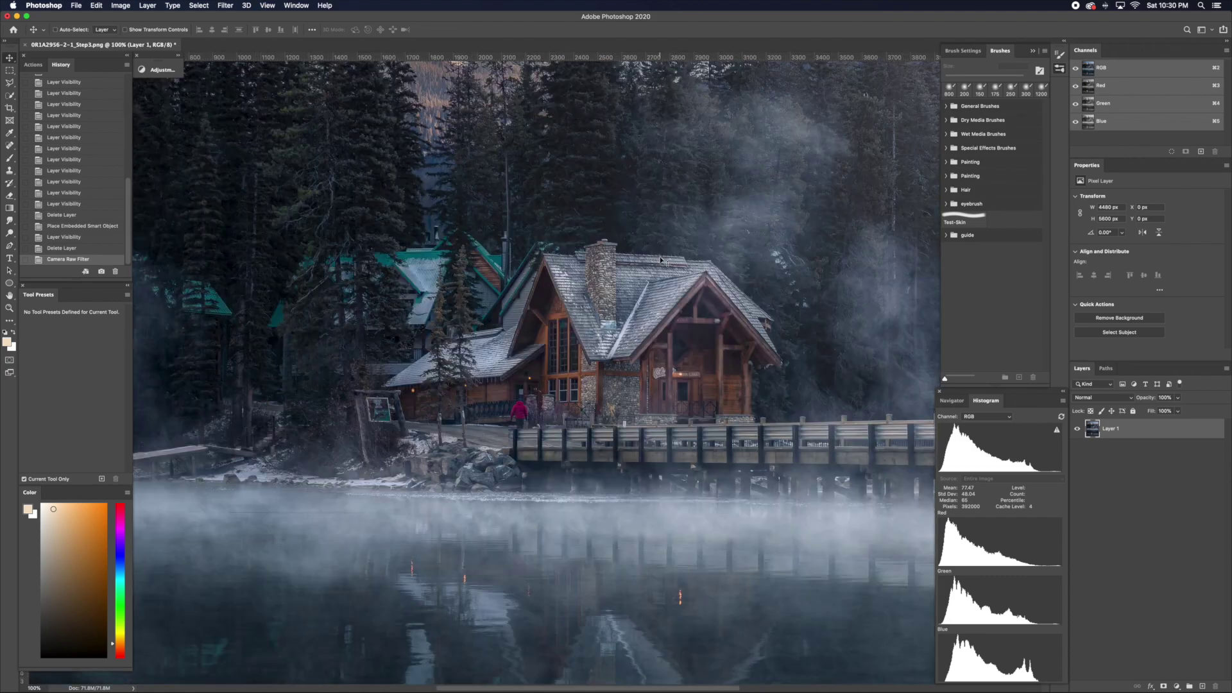
{"action": "scroll", "coordinate": [661, 260], "scroll_direction": "up", "scroll_amount": 10}
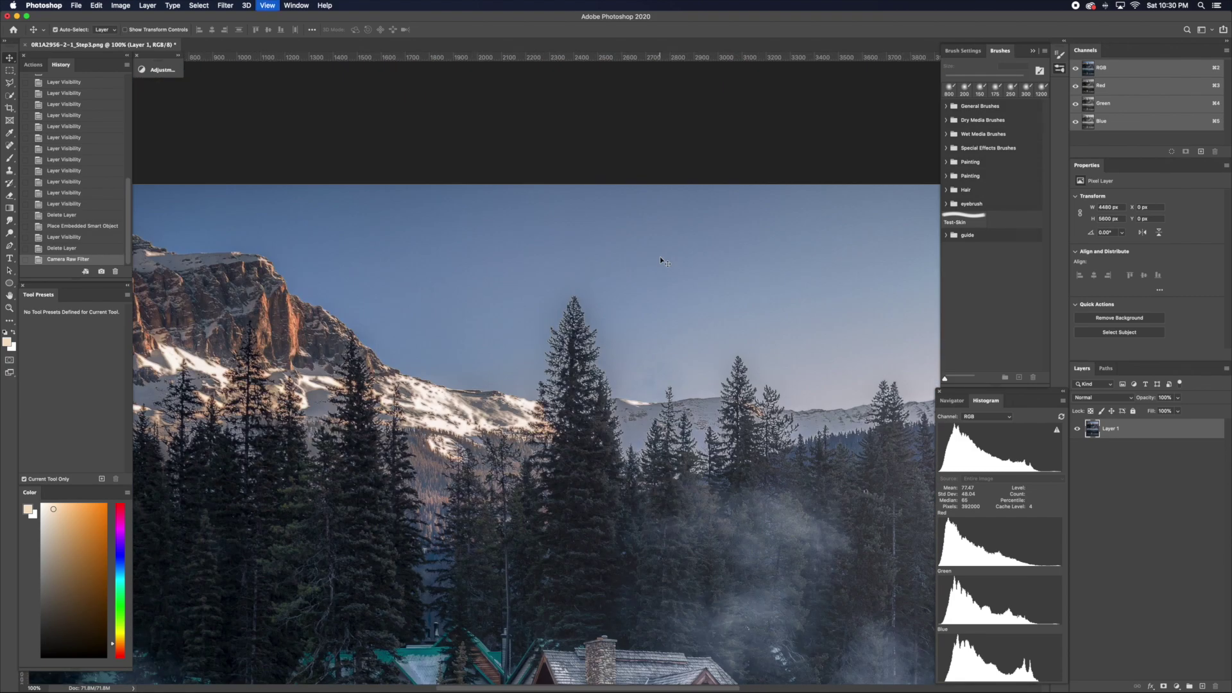
{"action": "key", "text": "super+equal"}
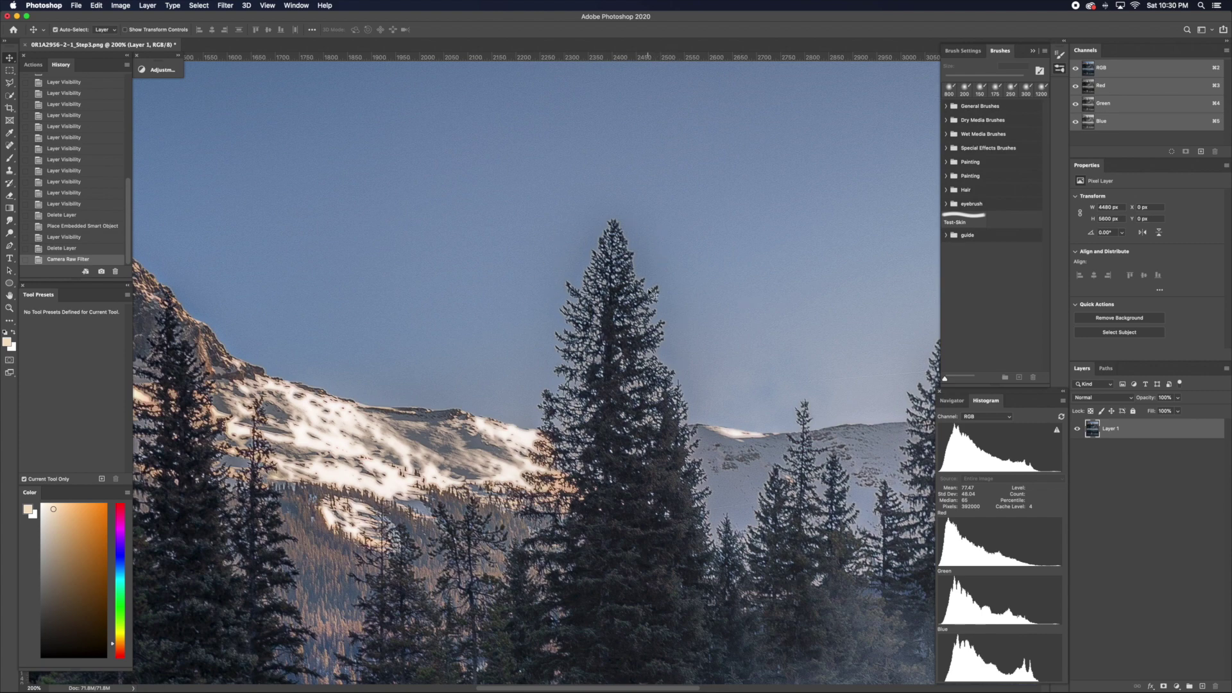
{"action": "key", "text": "super+minus"}
{"action": "key", "text": "super+minus"}
{"action": "key", "text": "super+minus"}
{"action": "key", "text": "super+minus"}
{"action": "key", "text": "super+minus"}
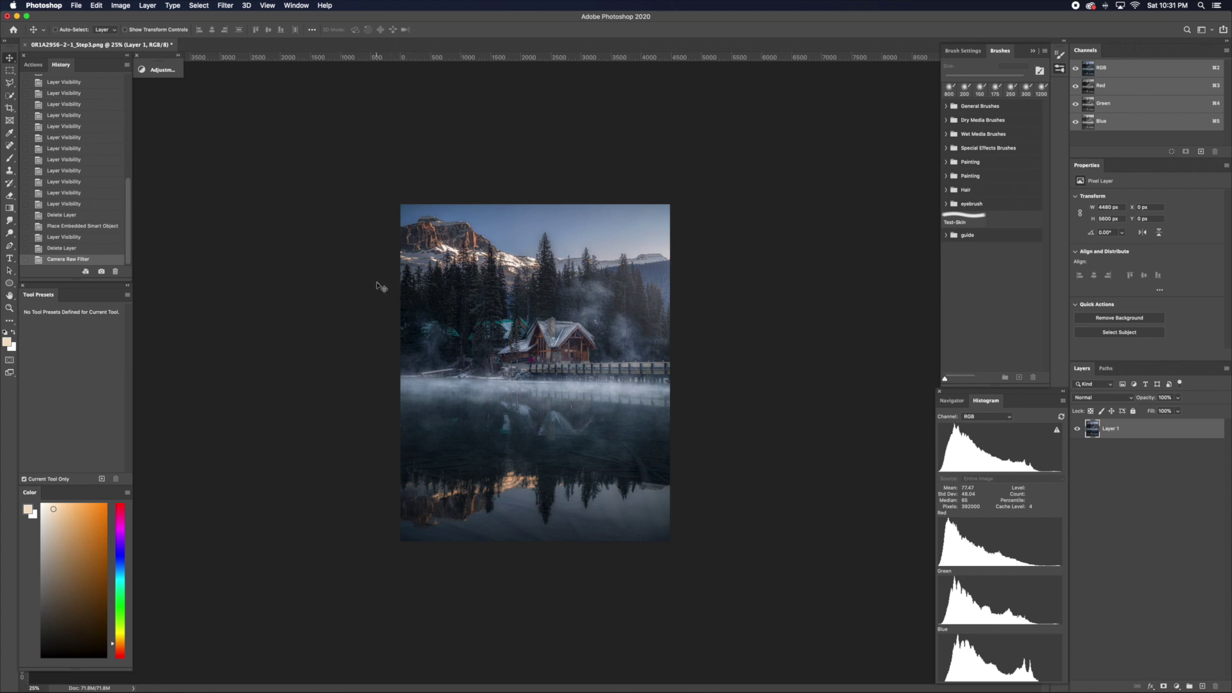
{"action": "left_click", "coordinate": [122, 5]}
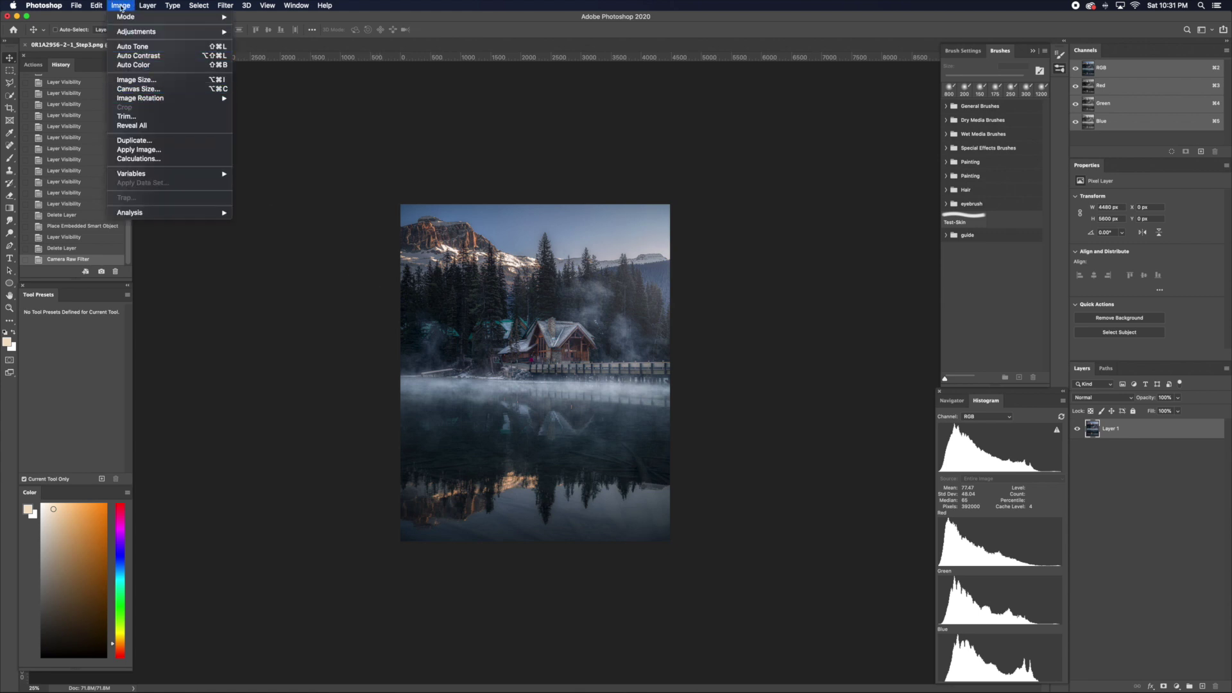
{"action": "left_click", "coordinate": [140, 89]}
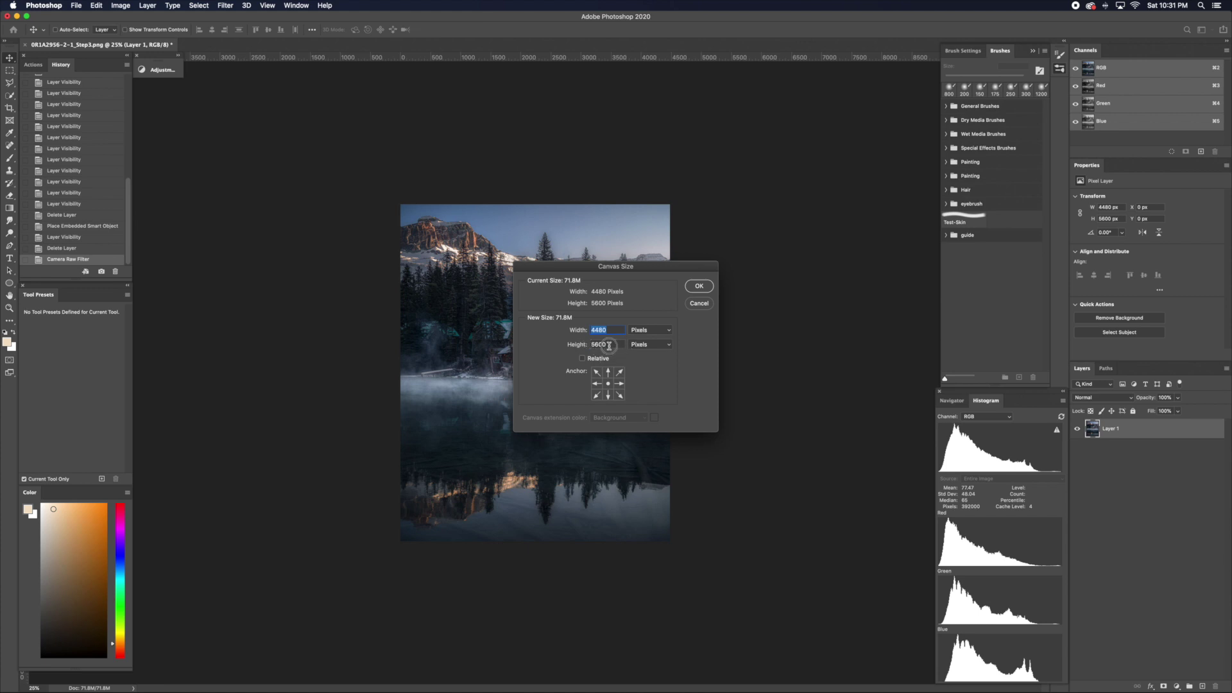
{"action": "left_click_drag", "start_coordinate": [609, 346], "coordinate": [579, 347]}
{"action": "left_click", "coordinate": [701, 287]}
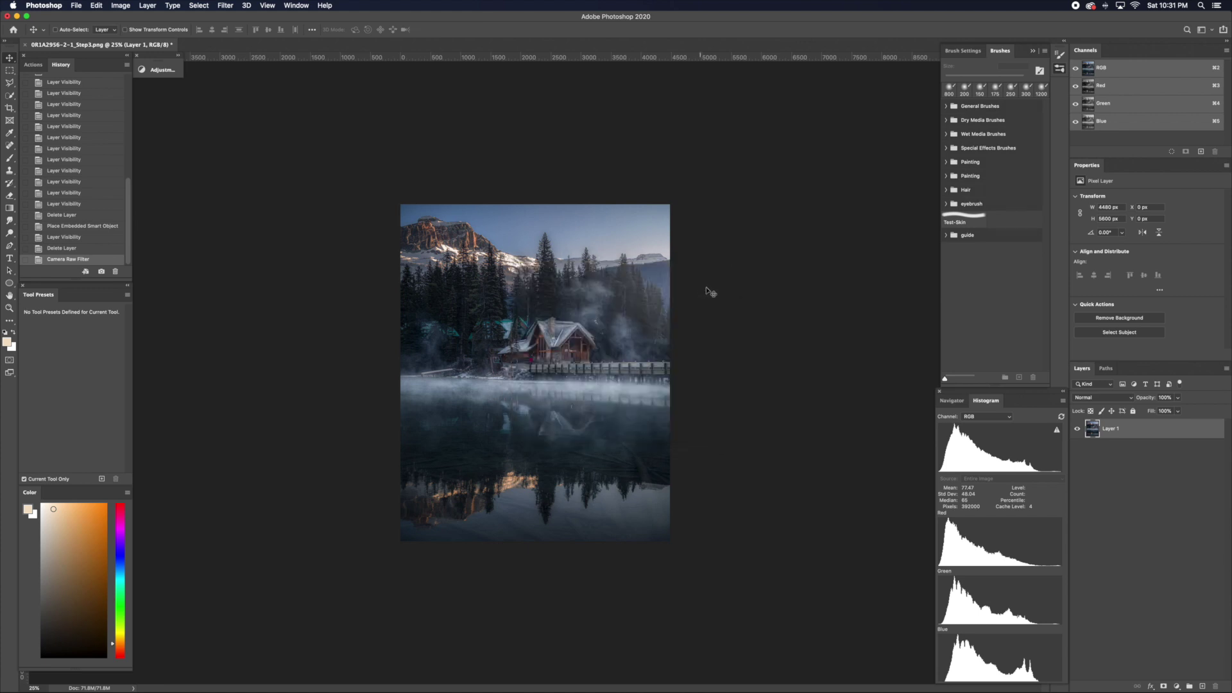
{"action": "left_click", "coordinate": [122, 5]}
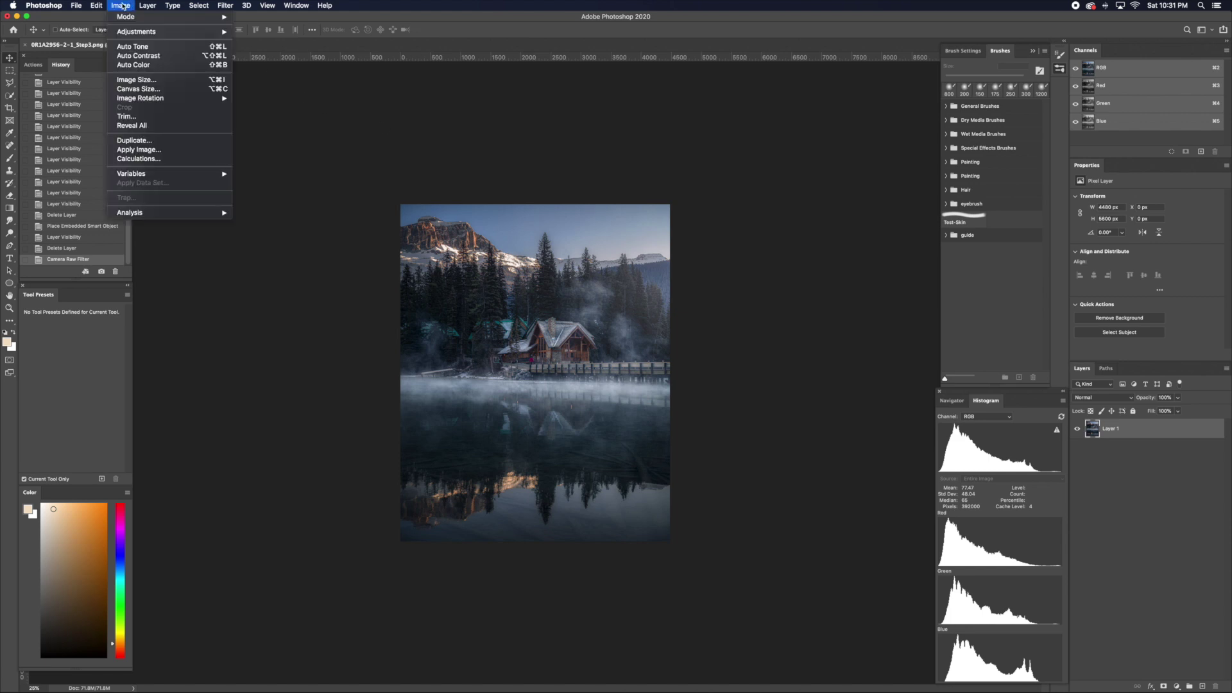
{"action": "left_click", "coordinate": [146, 84]}
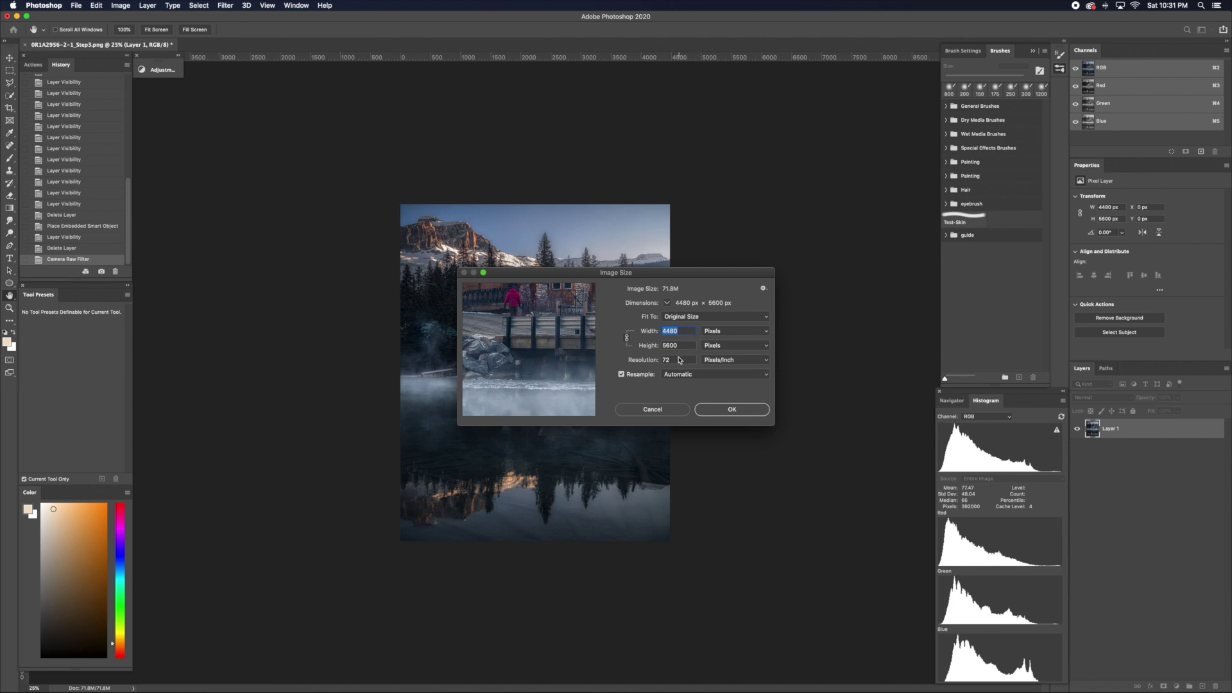
{"action": "left_click", "coordinate": [679, 360]}
{"action": "left_click_drag", "start_coordinate": [678, 360], "coordinate": [658, 363]}
{"action": "key", "text": "BackSpace"}
{"action": "key", "text": "super+z"}
{"action": "left_click", "coordinate": [733, 411]}
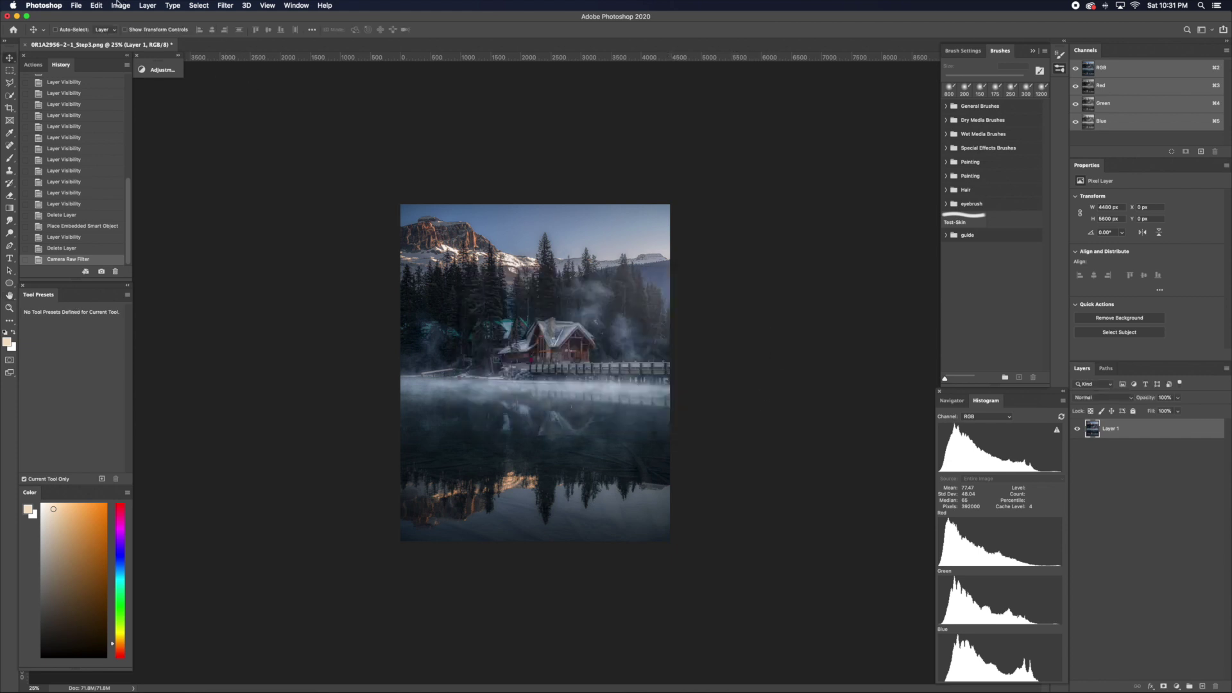
{"action": "left_click", "coordinate": [97, 6]}
Open Save for Web (Legacy) and switch the export format from PNG-8 to JPEG at quality 100
{"action": "mouse_move", "coordinate": [83, 8]}
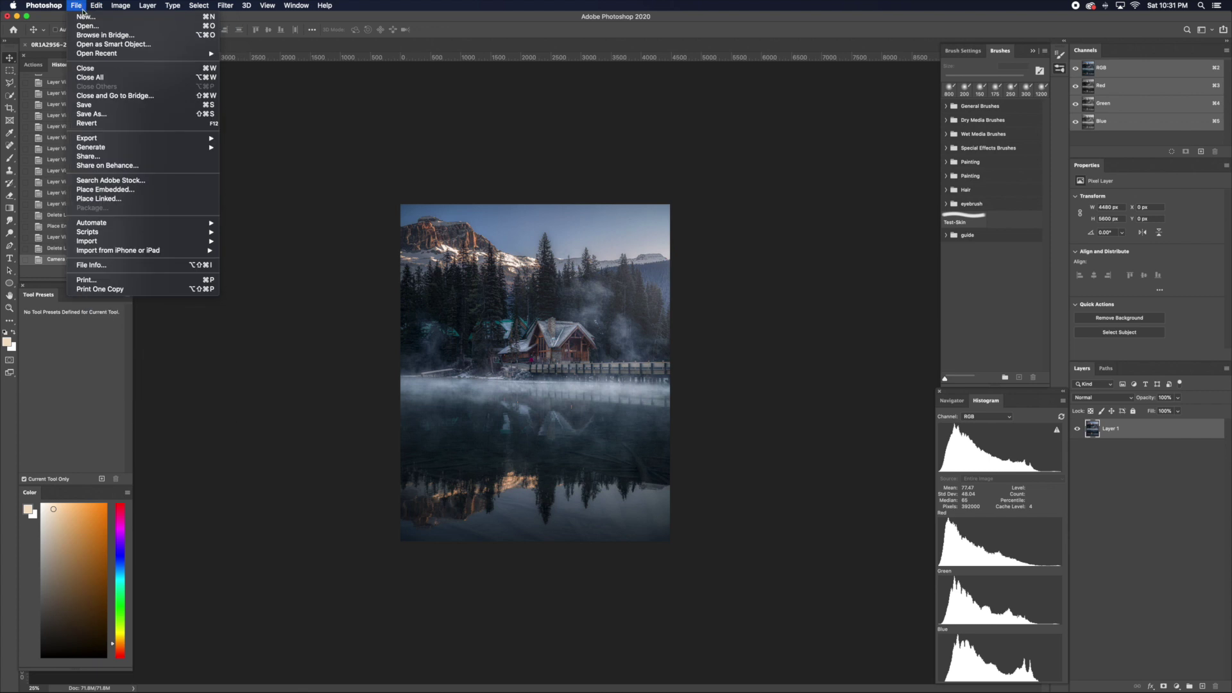
{"action": "mouse_move", "coordinate": [106, 140]}
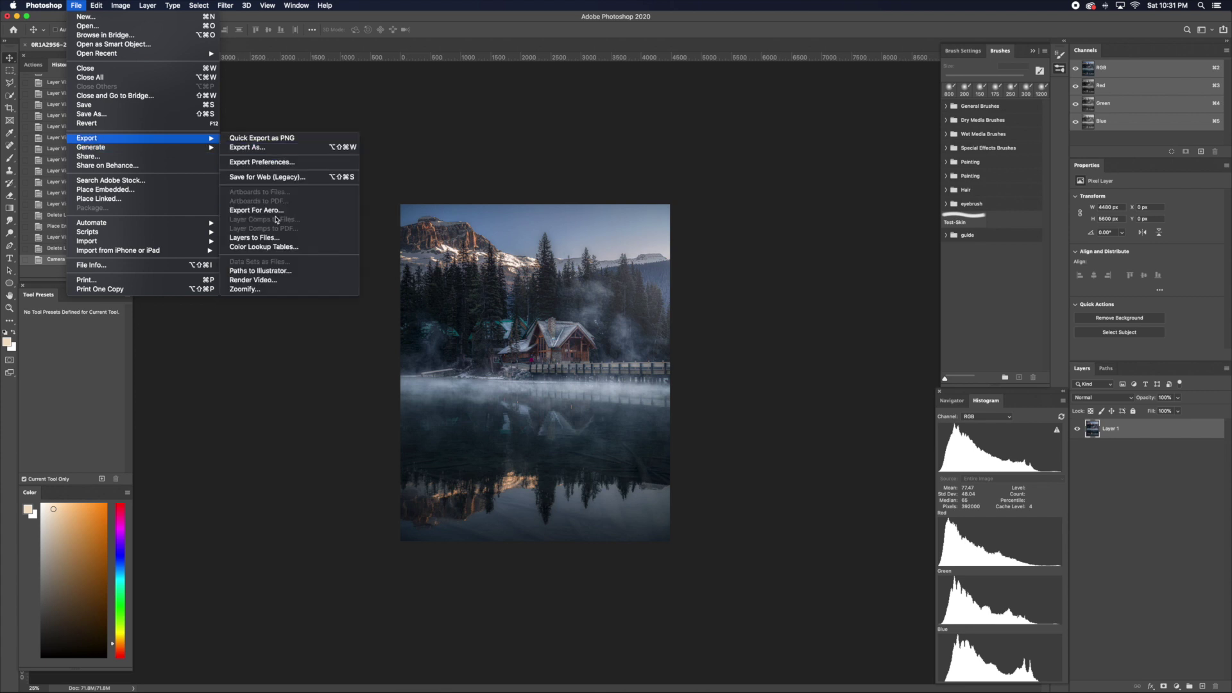
{"action": "left_click", "coordinate": [284, 180]}
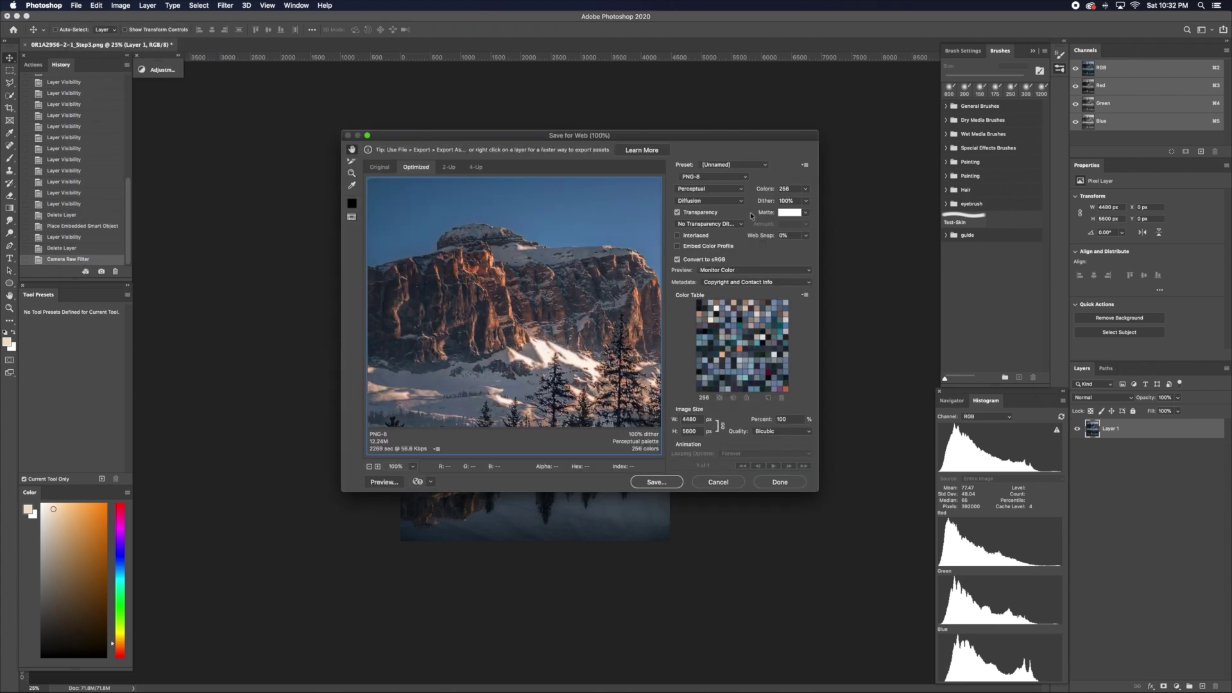
{"action": "left_click", "coordinate": [710, 180]}
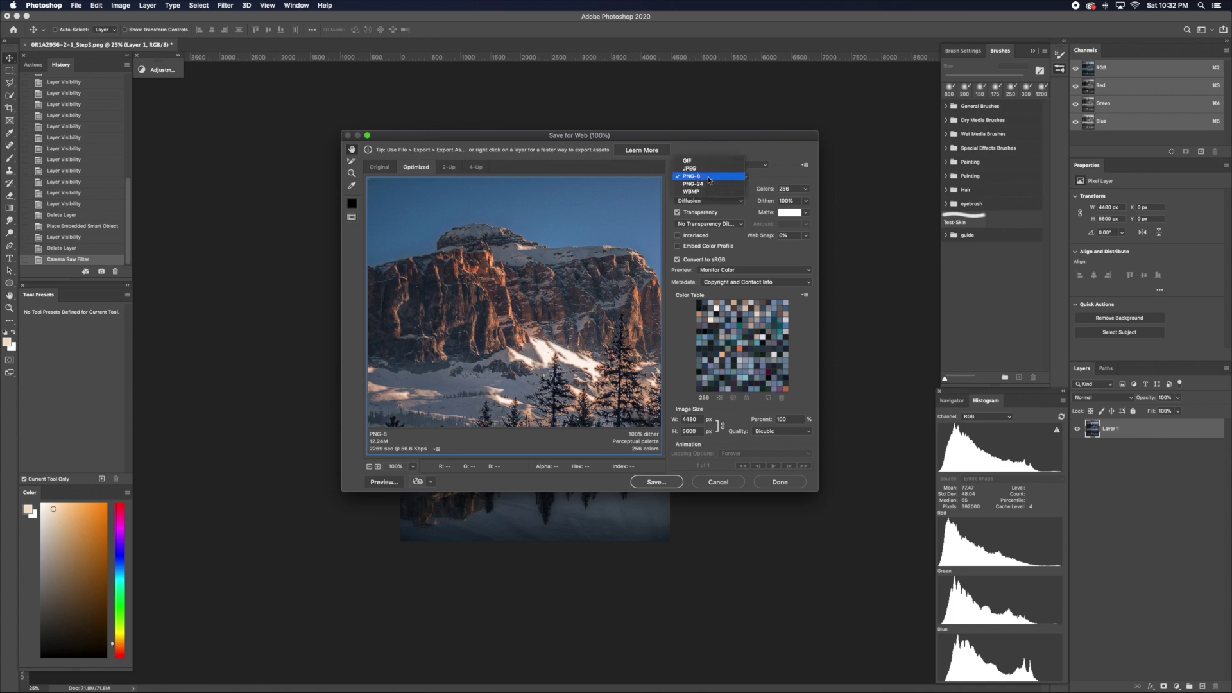
{"action": "left_click", "coordinate": [707, 177]}
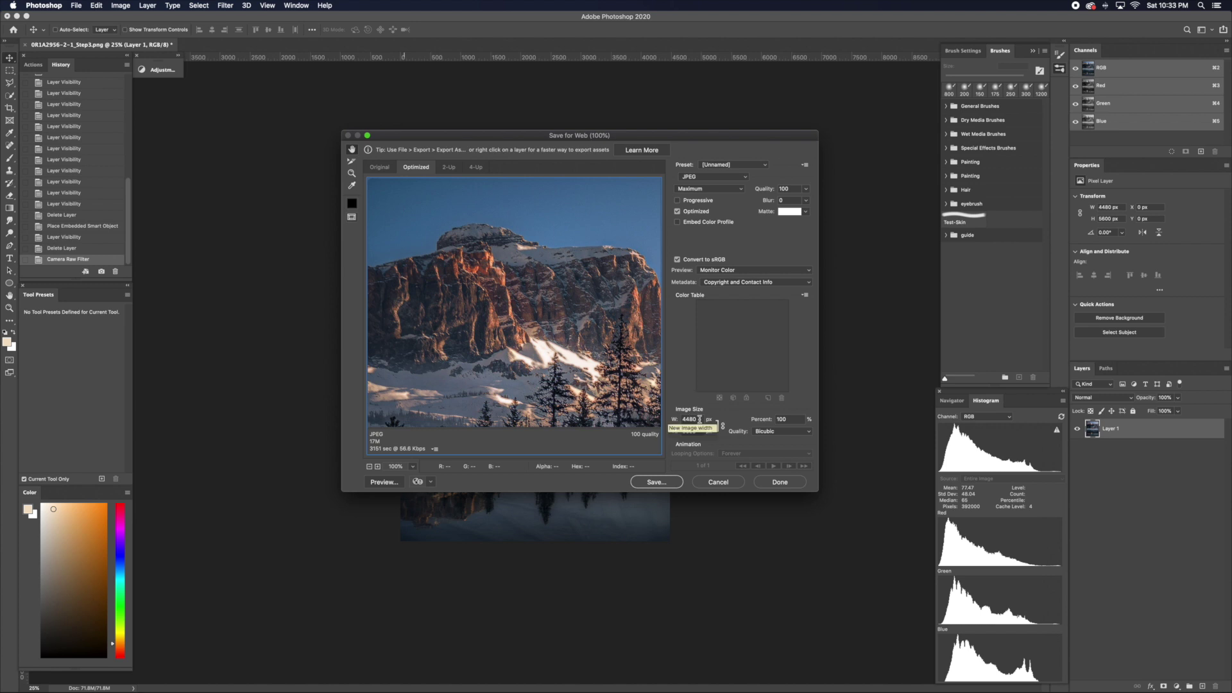
{"action": "double_click", "coordinate": [700, 419]}
Enter width 1080, unlink proportions, and set the height to 1350 pixels
{"action": "type", "text": "10"}
{"action": "left_click", "coordinate": [723, 426]}
{"action": "left_click", "coordinate": [692, 431]}
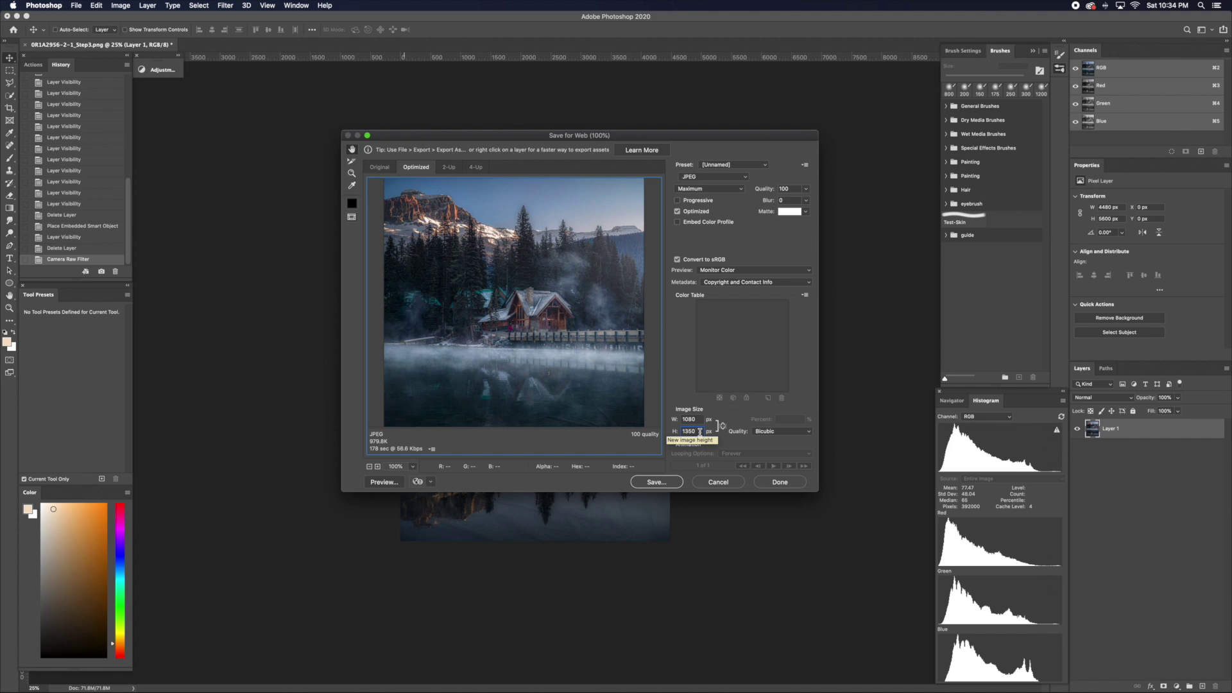
{"action": "key", "text": "BackSpace"}
{"action": "type", "text": "1"}
{"action": "key", "text": "BackSpace"}
{"action": "key", "text": "BackSpace"}
{"action": "type", "text": "4"}
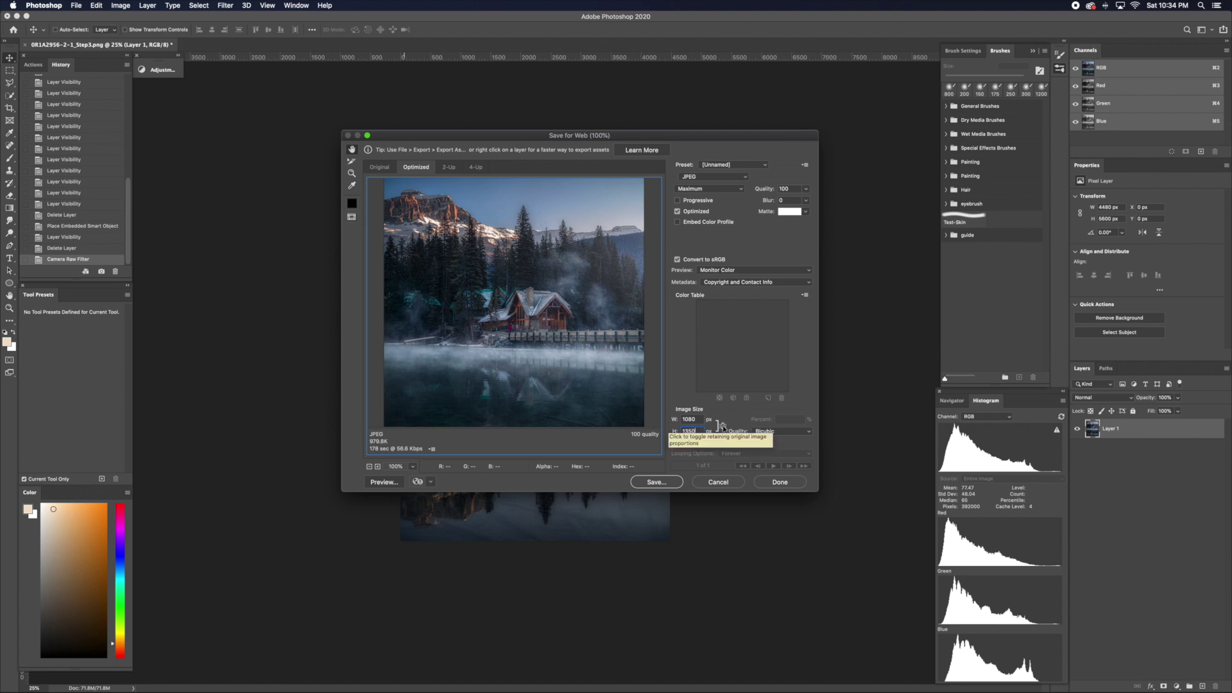
Relink the width and height proportions at 1080 × 1350 and start saving the optimized JPEG
{"action": "left_click", "coordinate": [722, 425]}
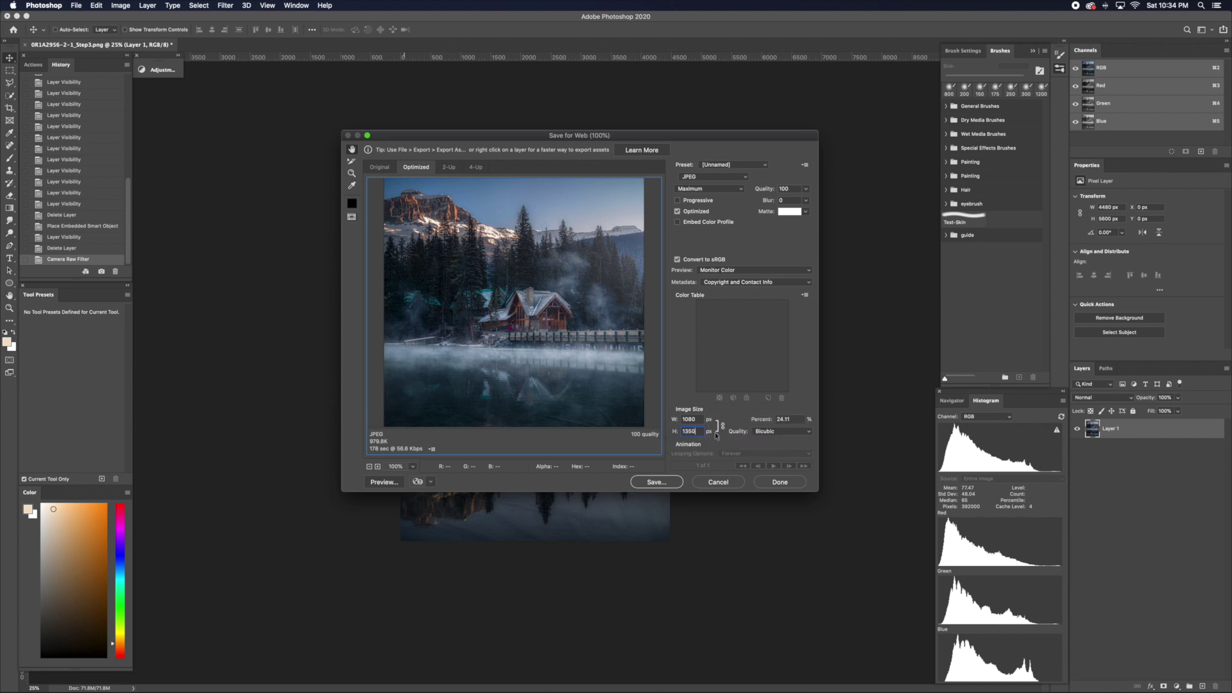
{"action": "left_click", "coordinate": [722, 425]}
{"action": "left_click_drag", "start_coordinate": [681, 432], "coordinate": [705, 433]}
{"action": "left_click", "coordinate": [722, 426]}
{"action": "left_click", "coordinate": [657, 484]}
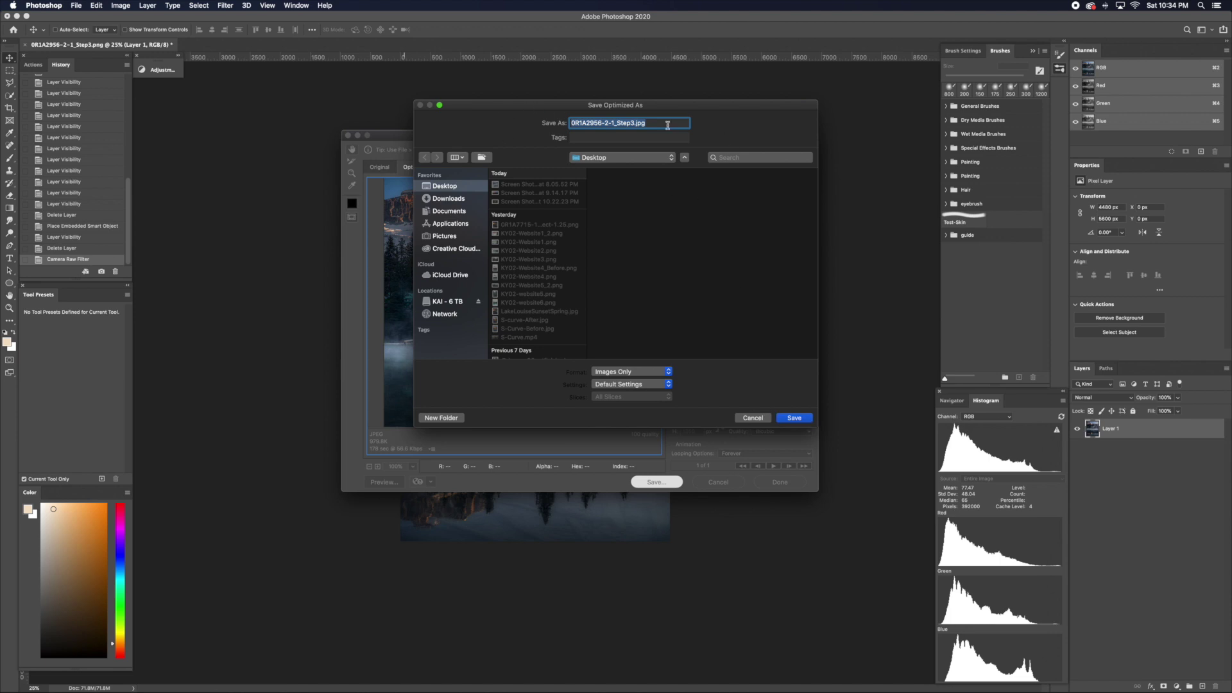
Save the JPEG as 0B1A2956-2-1_Step3.jpg to the Desktop
{"action": "left_click", "coordinate": [780, 418]}
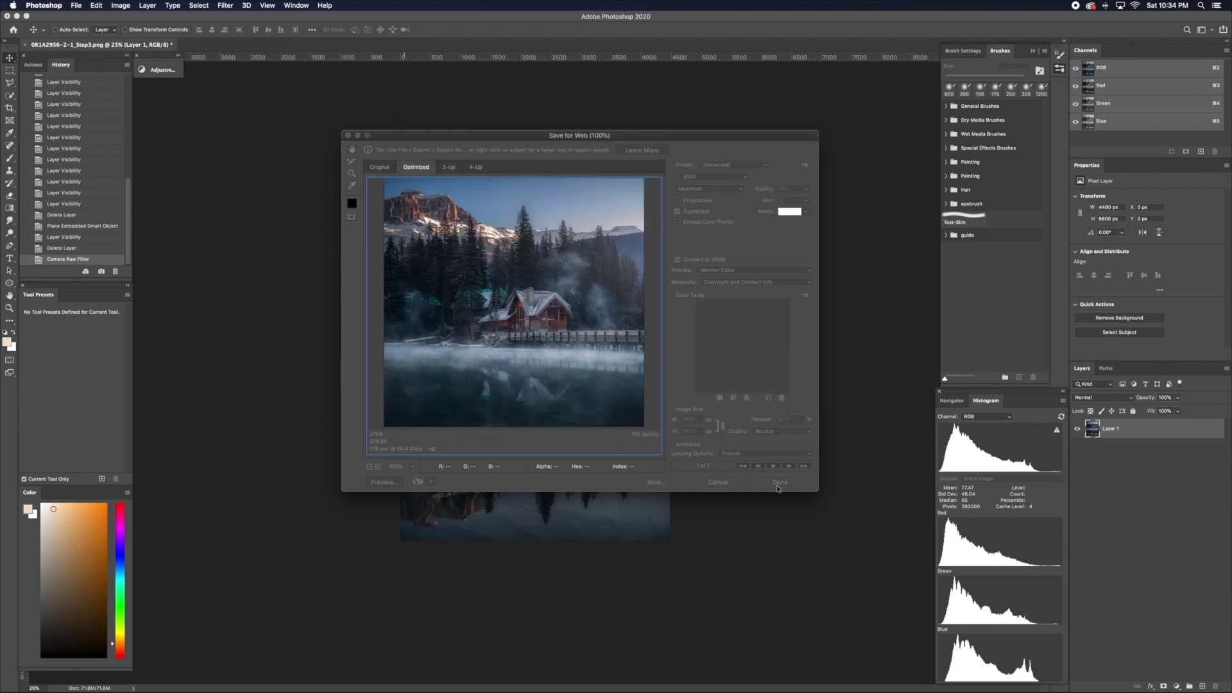